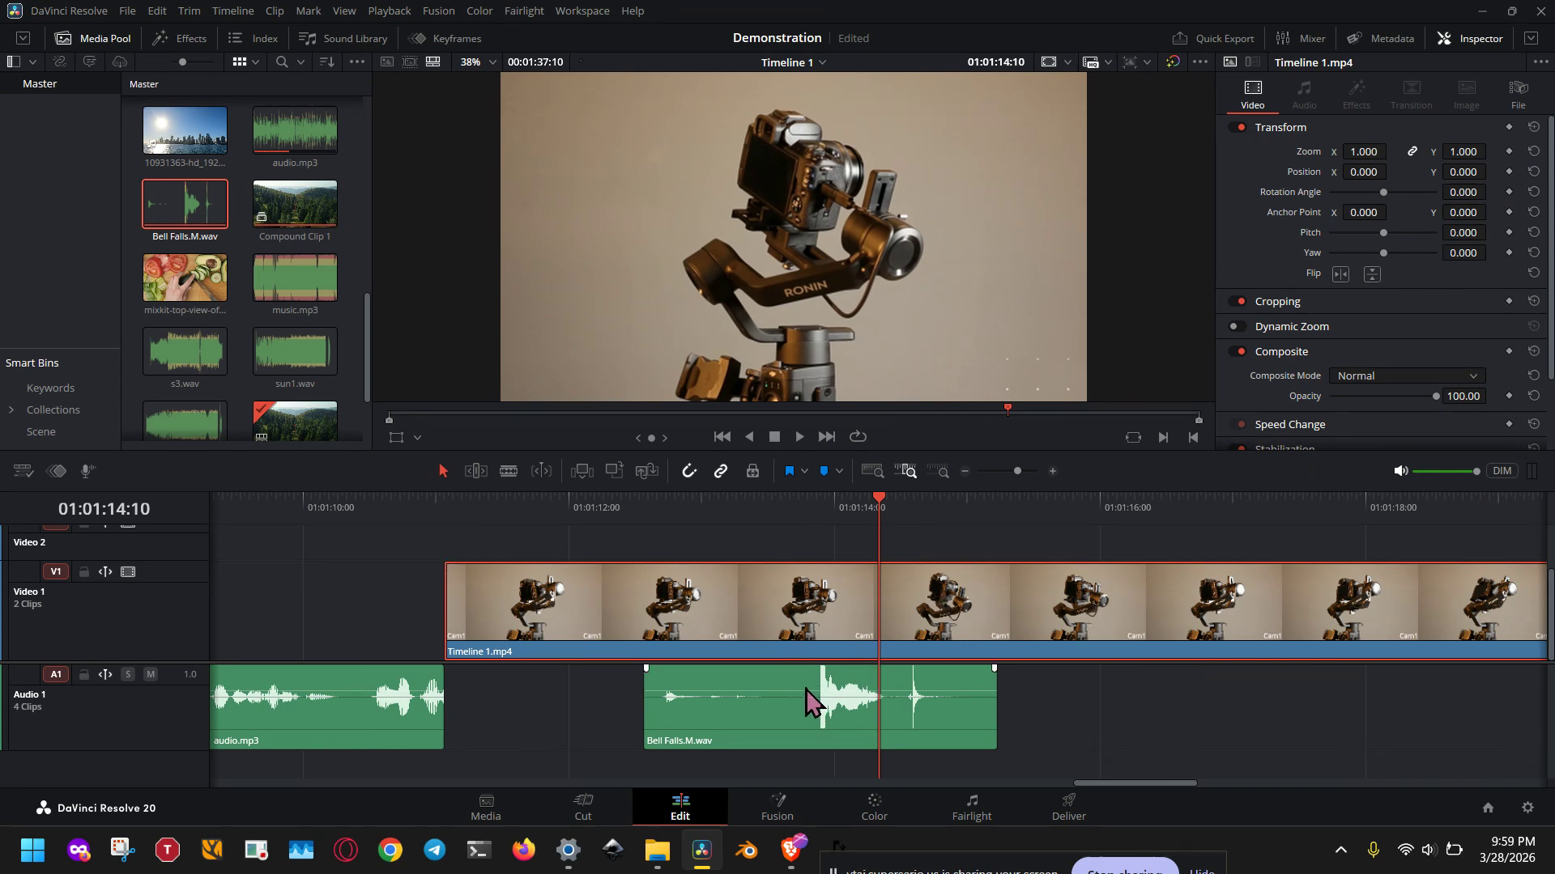
Step: Select the audio.mp3 clip that directly follows Compound Clip 1 on the Audio 1 track
{"action": "scroll", "coordinate": [459, 668], "scroll_direction": "left", "scroll_amount": 10}
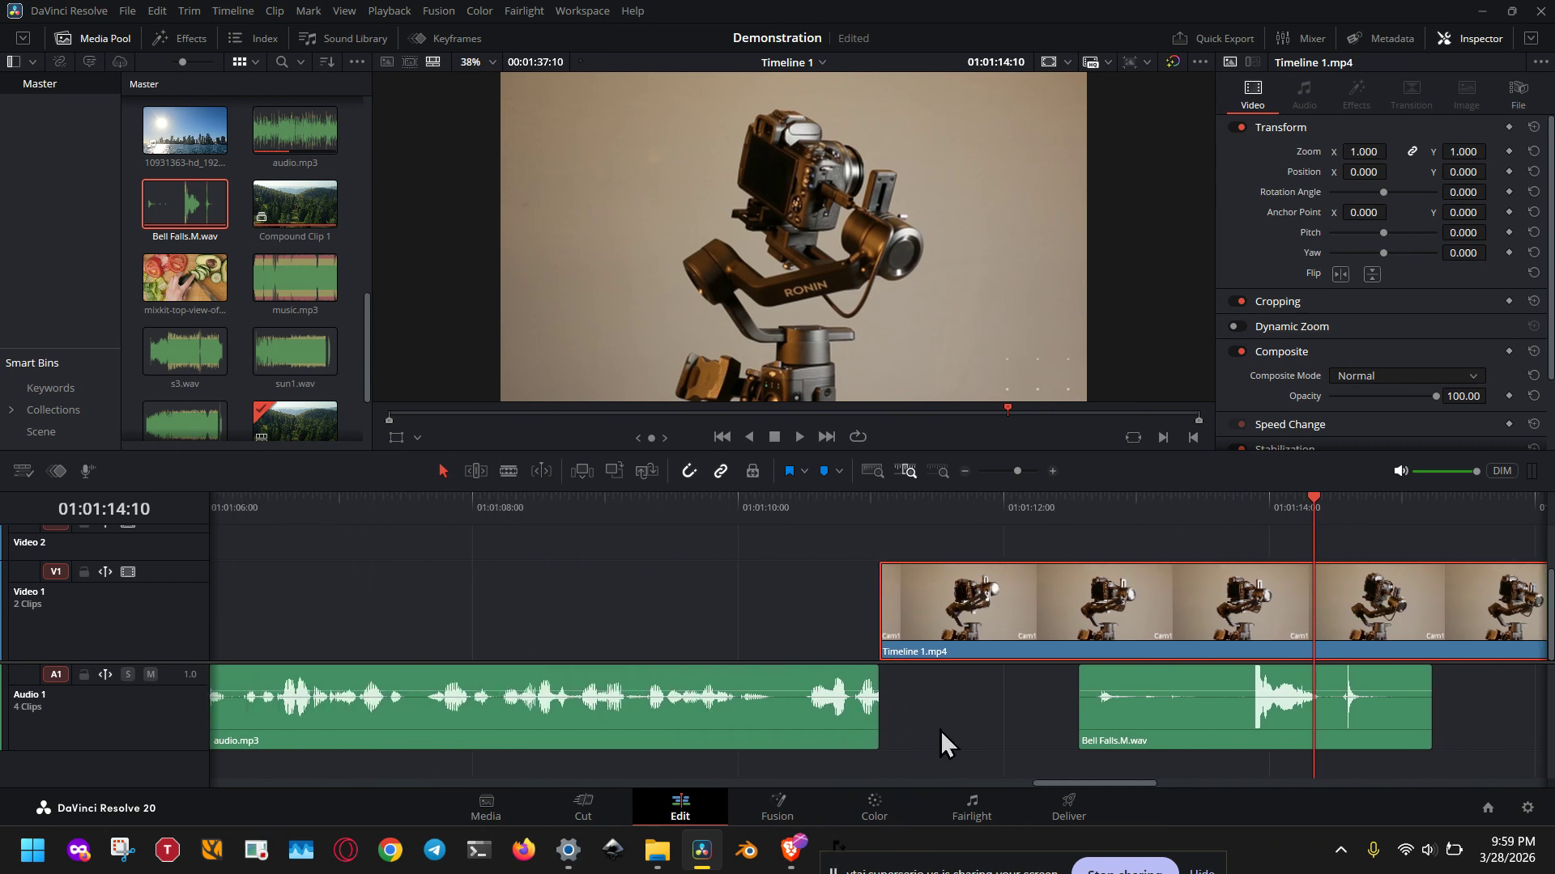
{"action": "scroll", "coordinate": [489, 729], "scroll_direction": "left", "scroll_amount": 12}
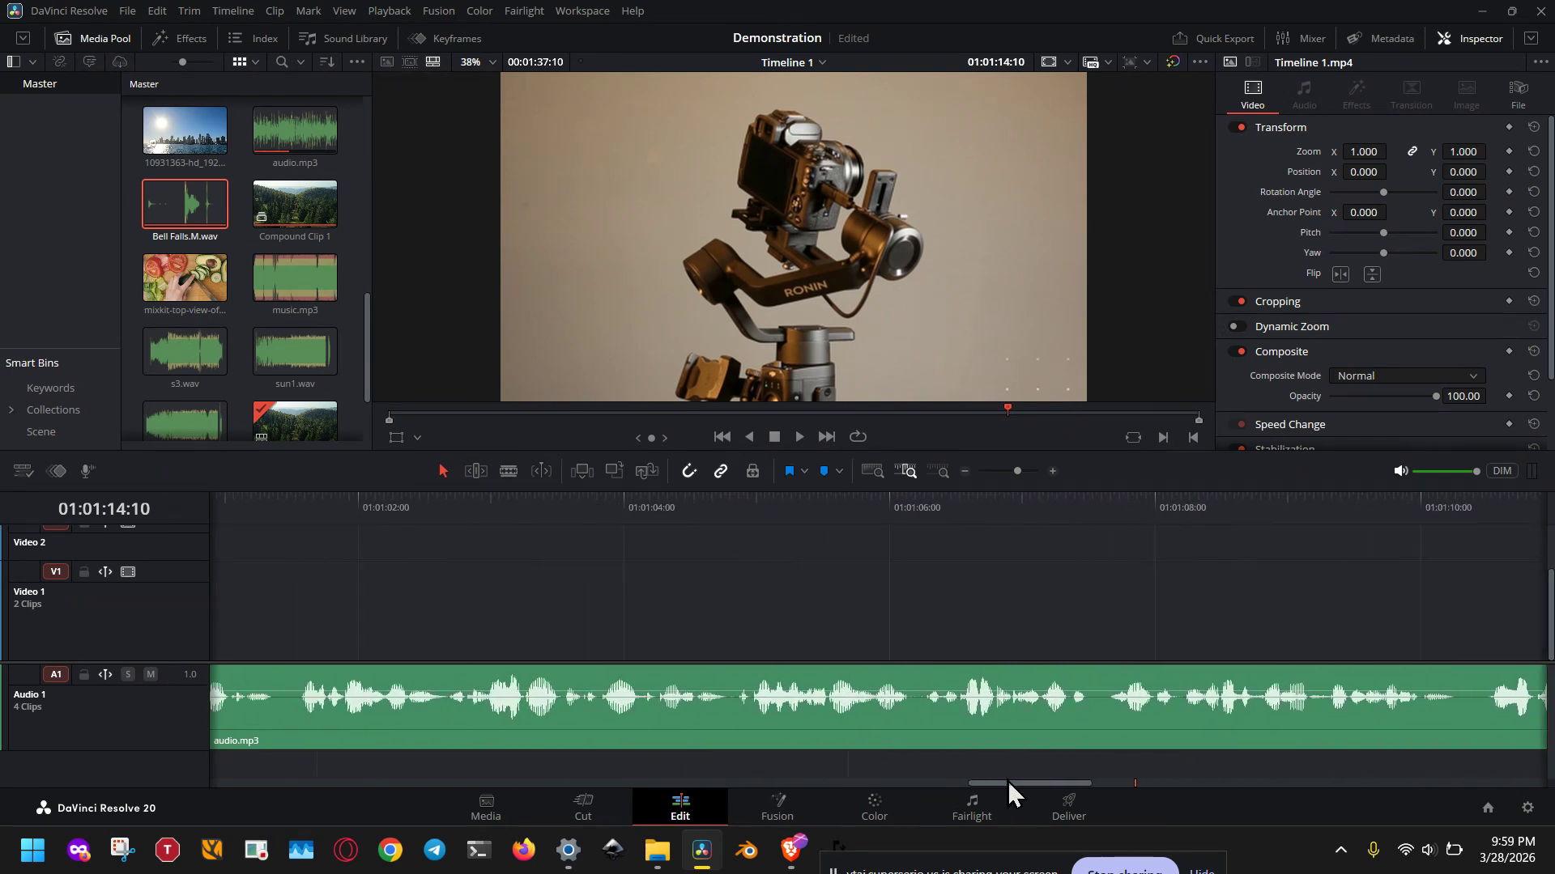
{"action": "scroll", "coordinate": [427, 712], "scroll_direction": "left", "scroll_amount": 15}
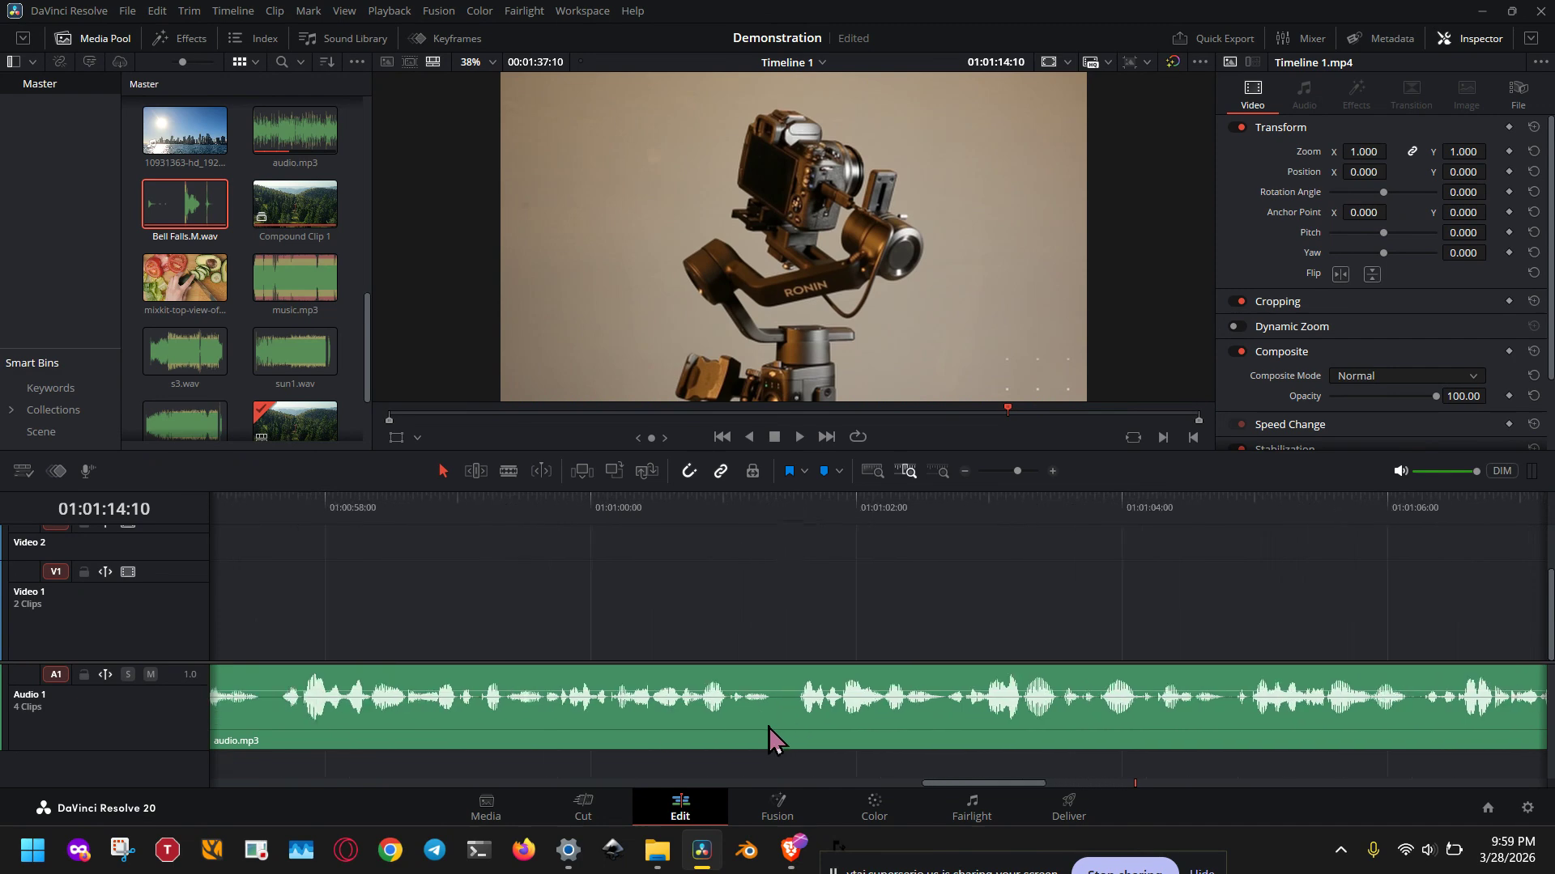
{"action": "scroll", "coordinate": [989, 712], "scroll_direction": "left", "scroll_amount": 7}
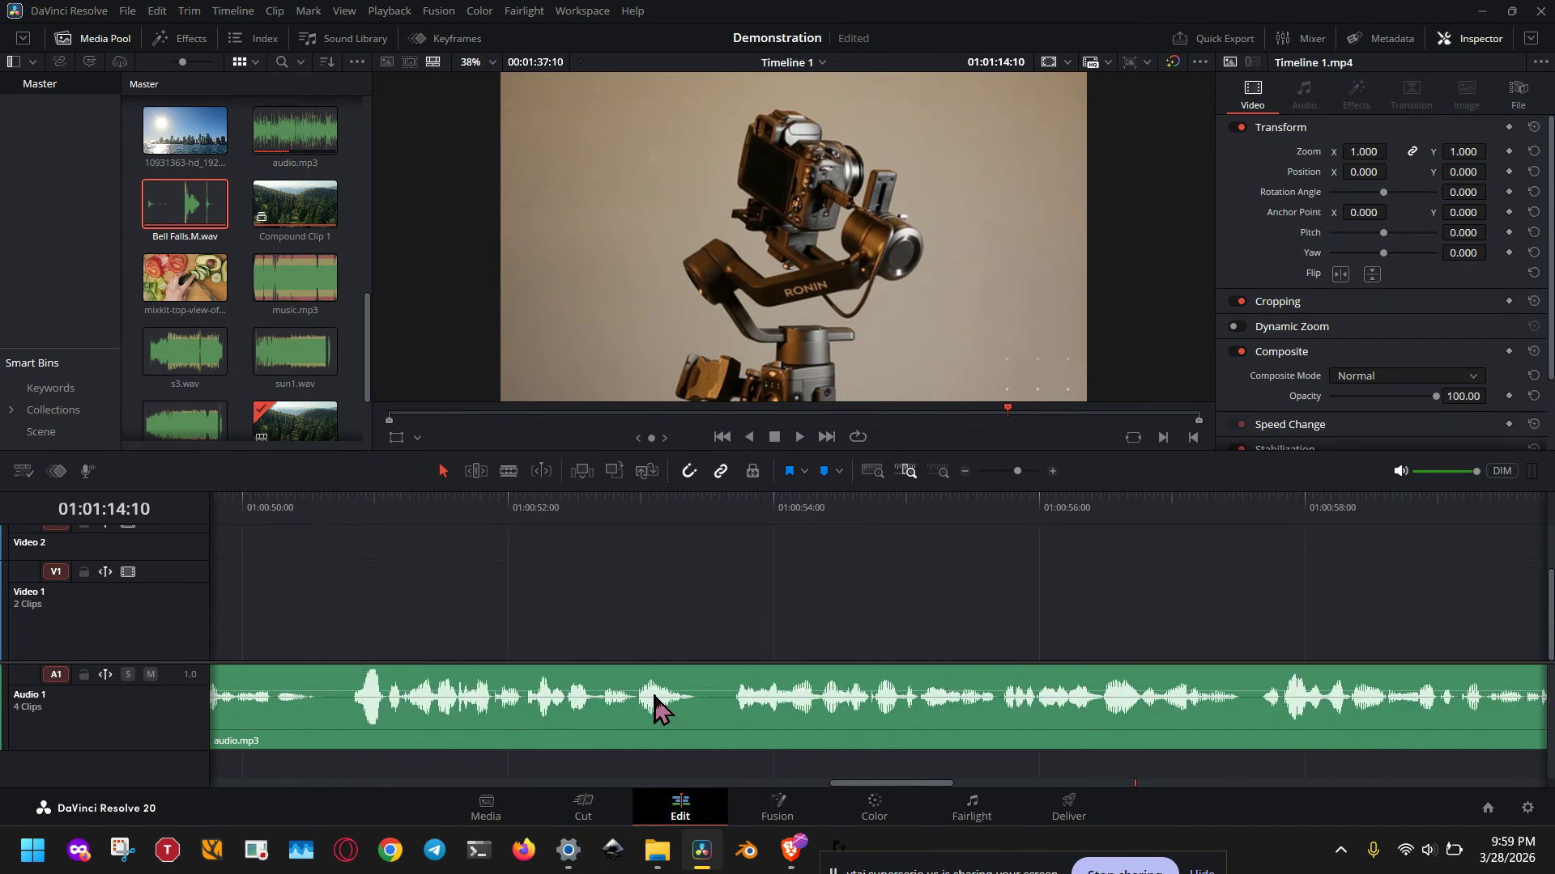
{"action": "scroll", "coordinate": [652, 704], "scroll_direction": "left", "scroll_amount": 7}
{"action": "scroll", "coordinate": [619, 654], "scroll_direction": "left", "scroll_amount": 4}
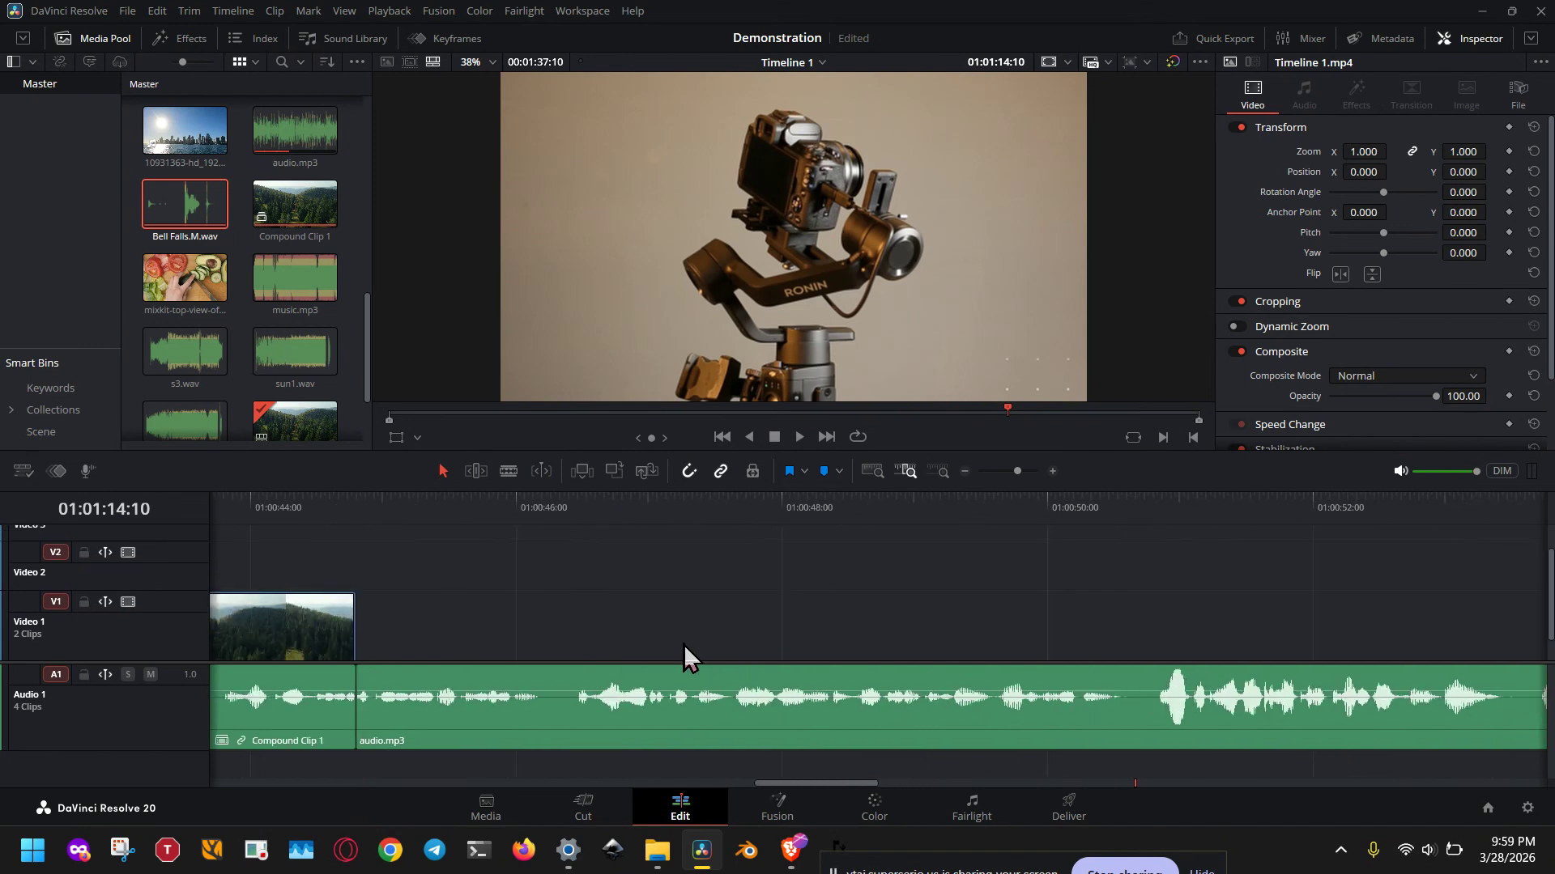
{"action": "scroll", "coordinate": [683, 644], "scroll_direction": "down", "scroll_amount": 1}
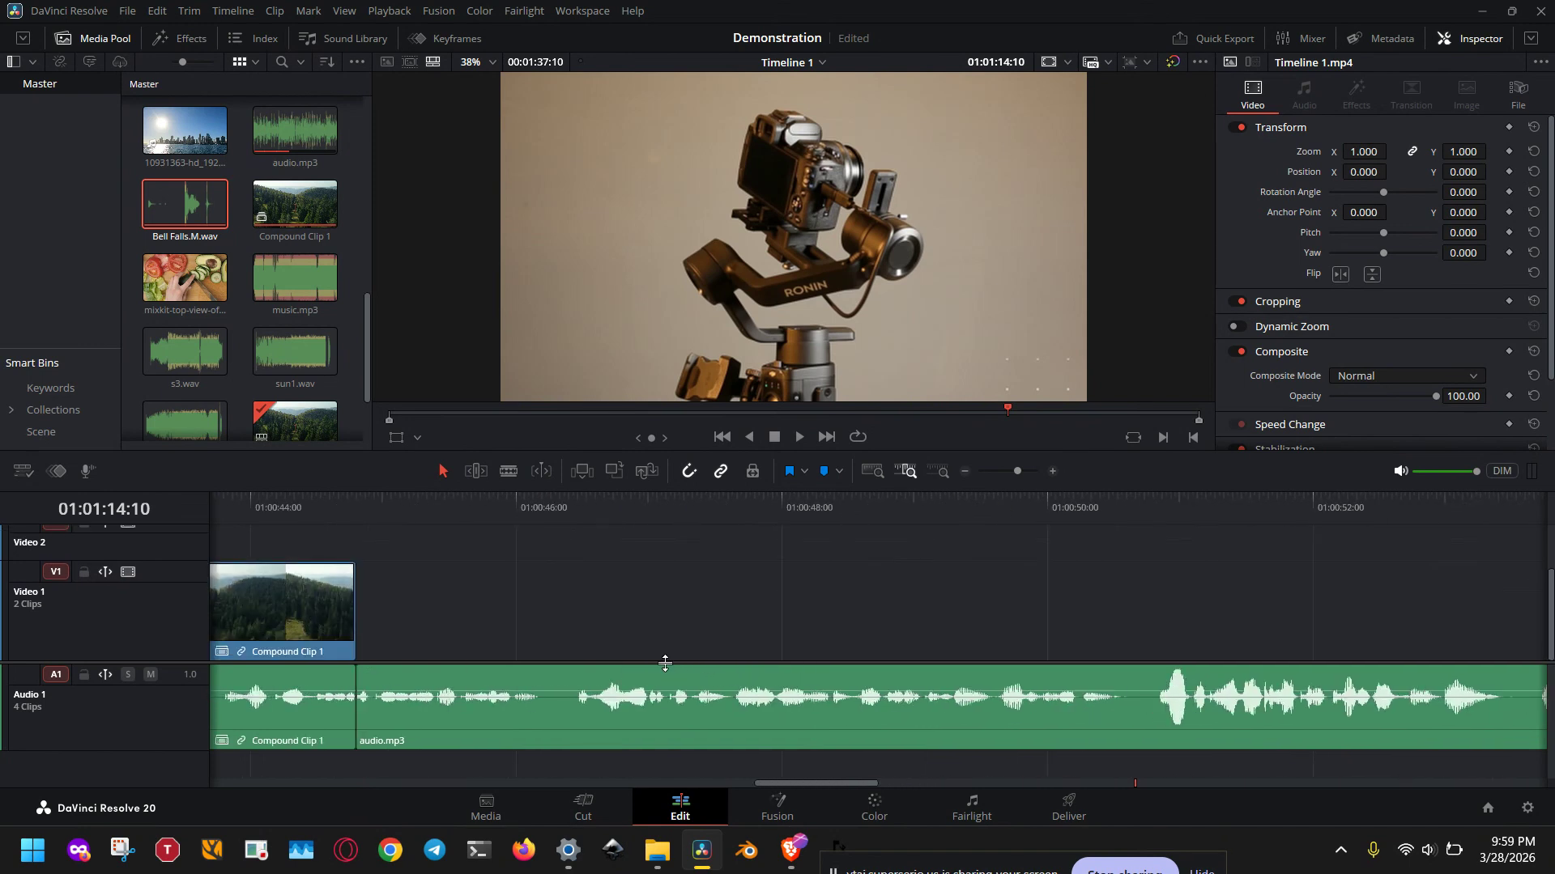
{"action": "left_click", "coordinate": [648, 709]}
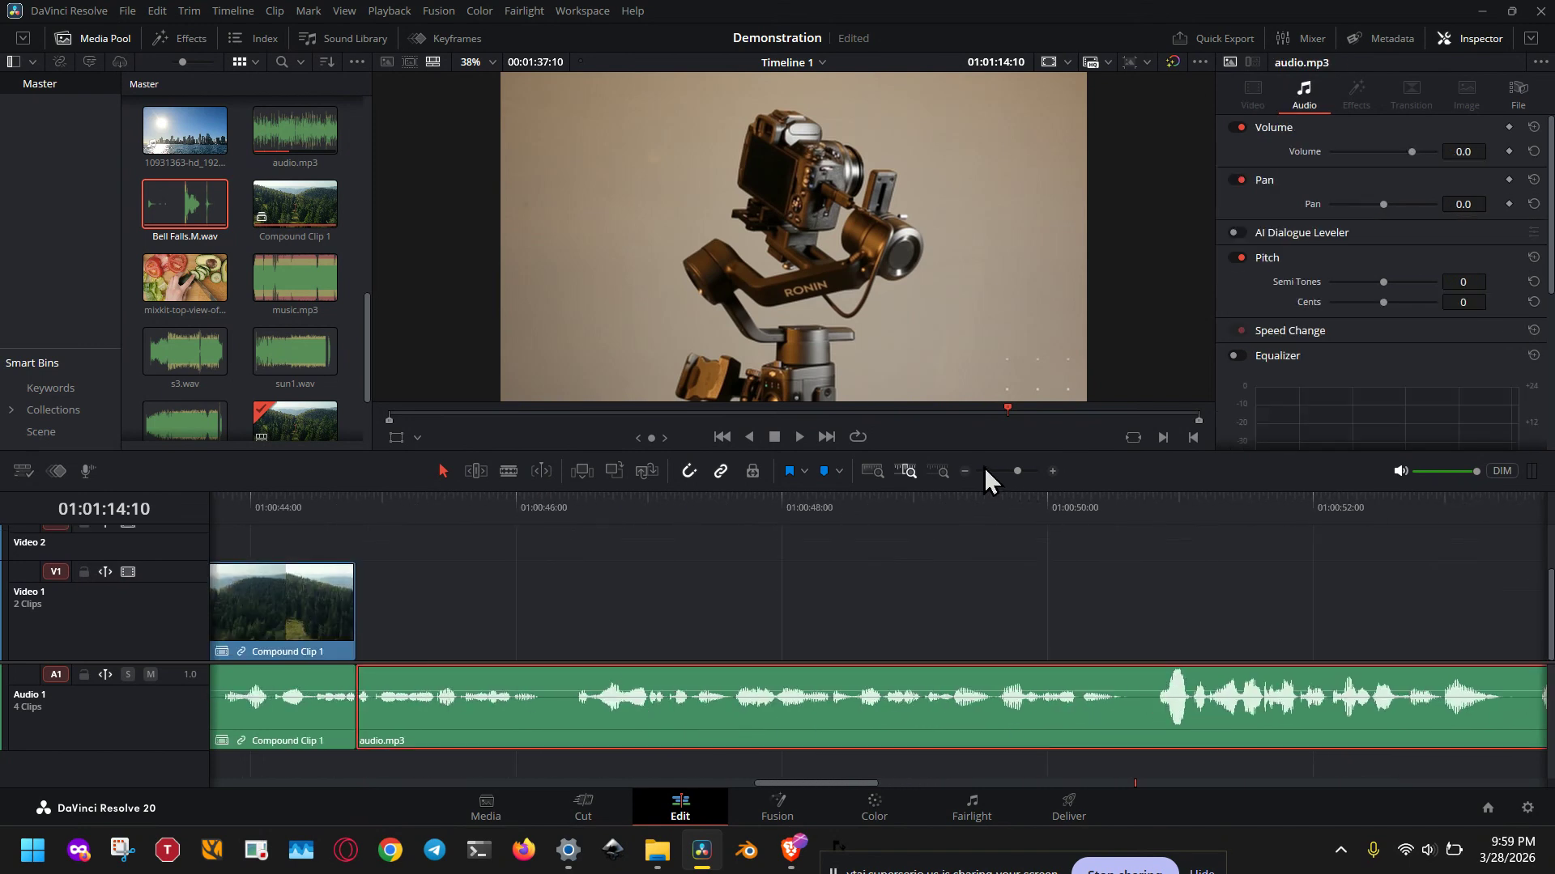
Step: Place the playhead at 01:01:09:25 and frame the whole selected audio.mp3 clip in the timeline
{"action": "left_click", "coordinate": [900, 469]}
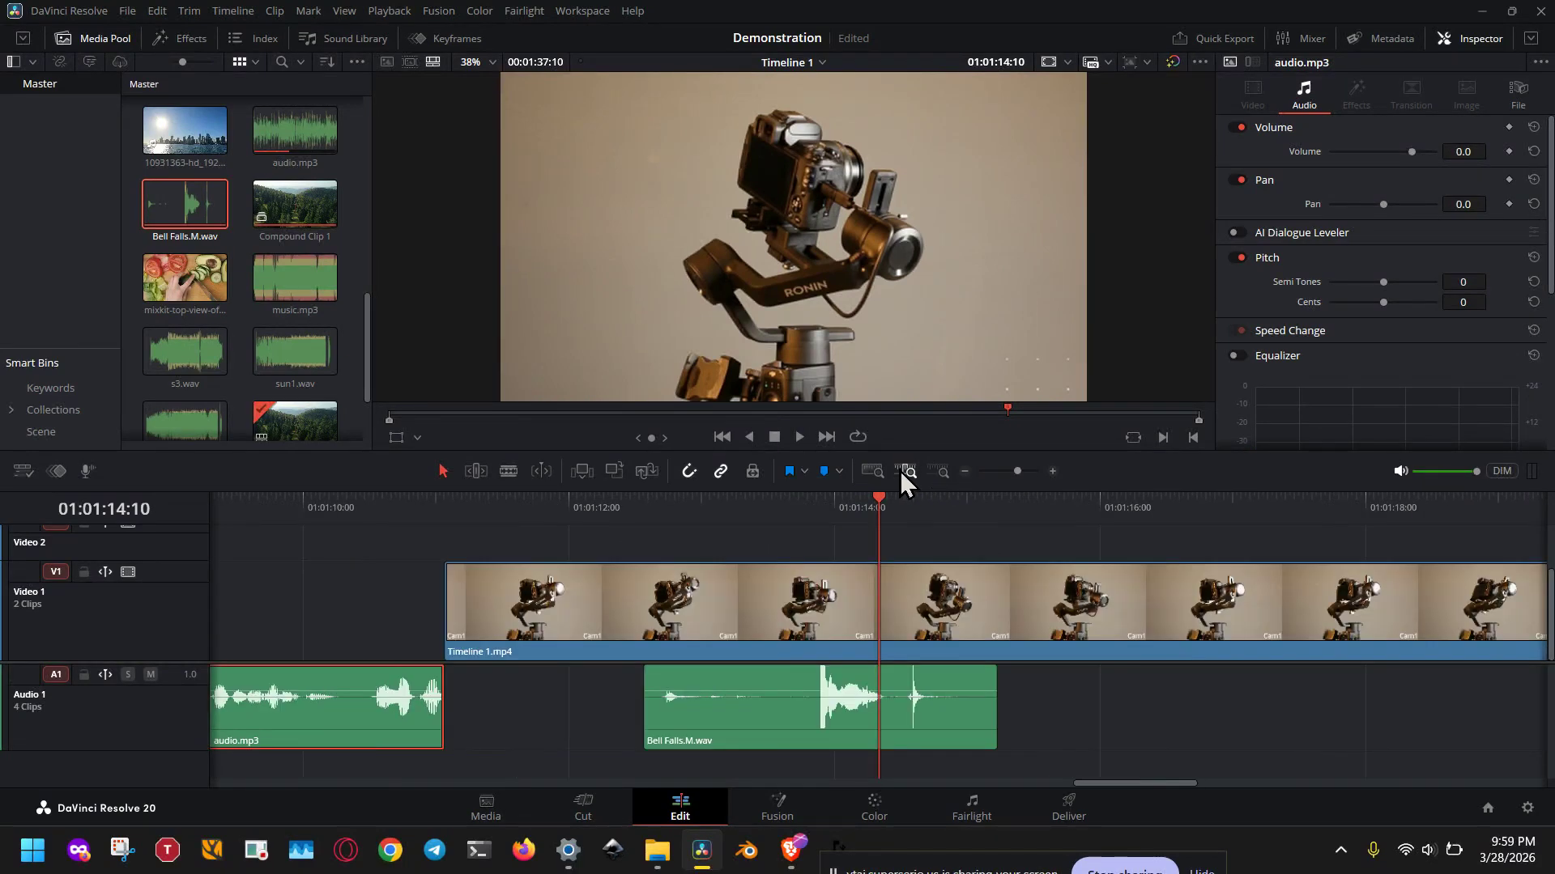
{"action": "left_click", "coordinate": [281, 507]}
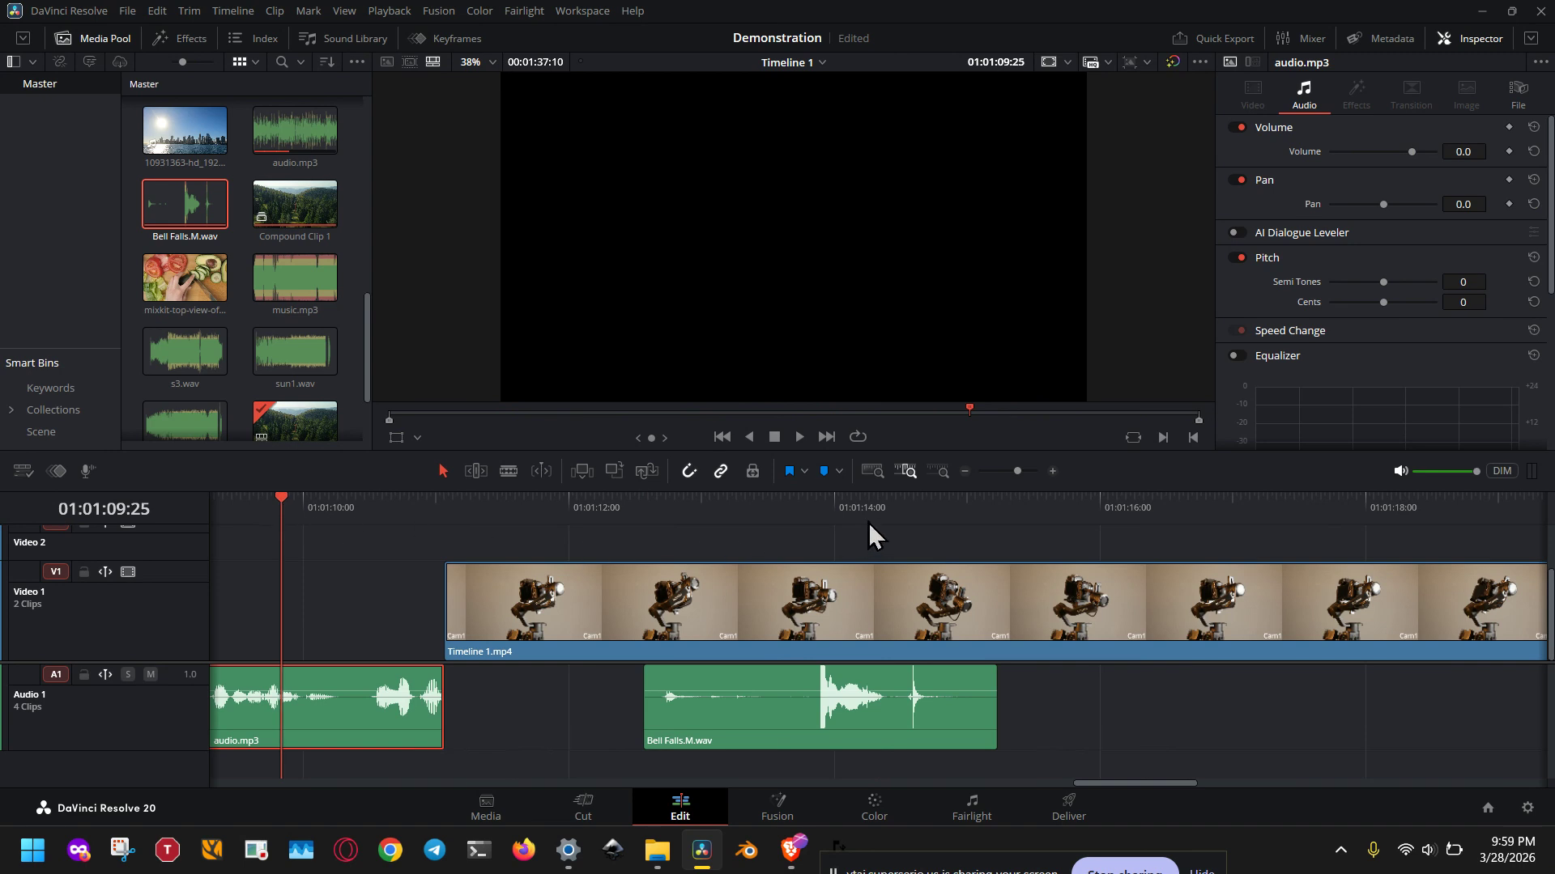
{"action": "left_click", "coordinate": [901, 469]}
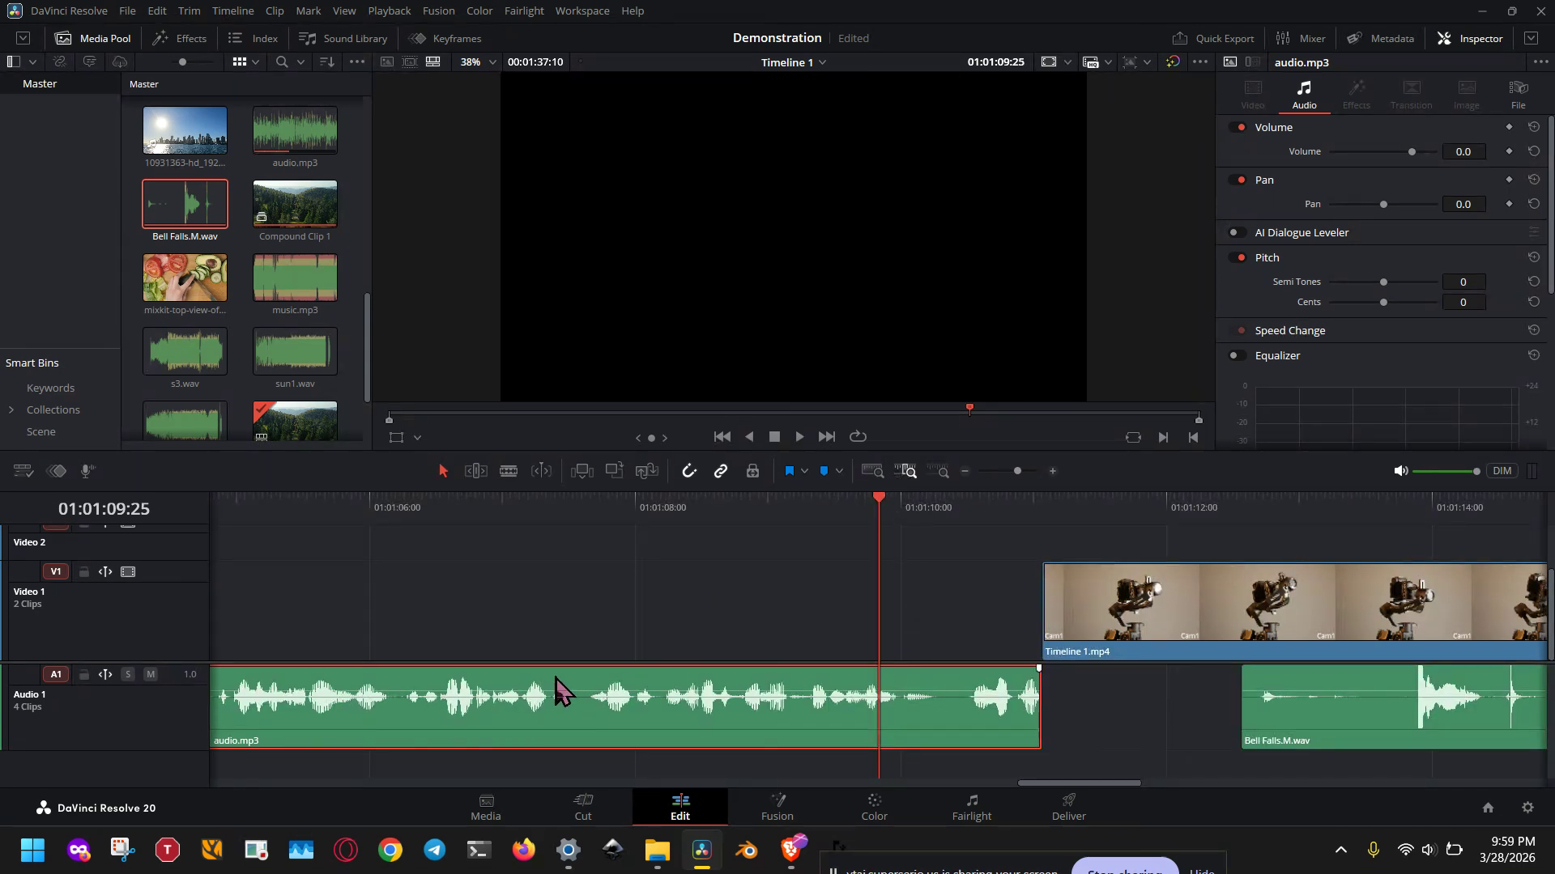
{"action": "left_click_drag", "start_coordinate": [1065, 783], "coordinate": [1008, 784]}
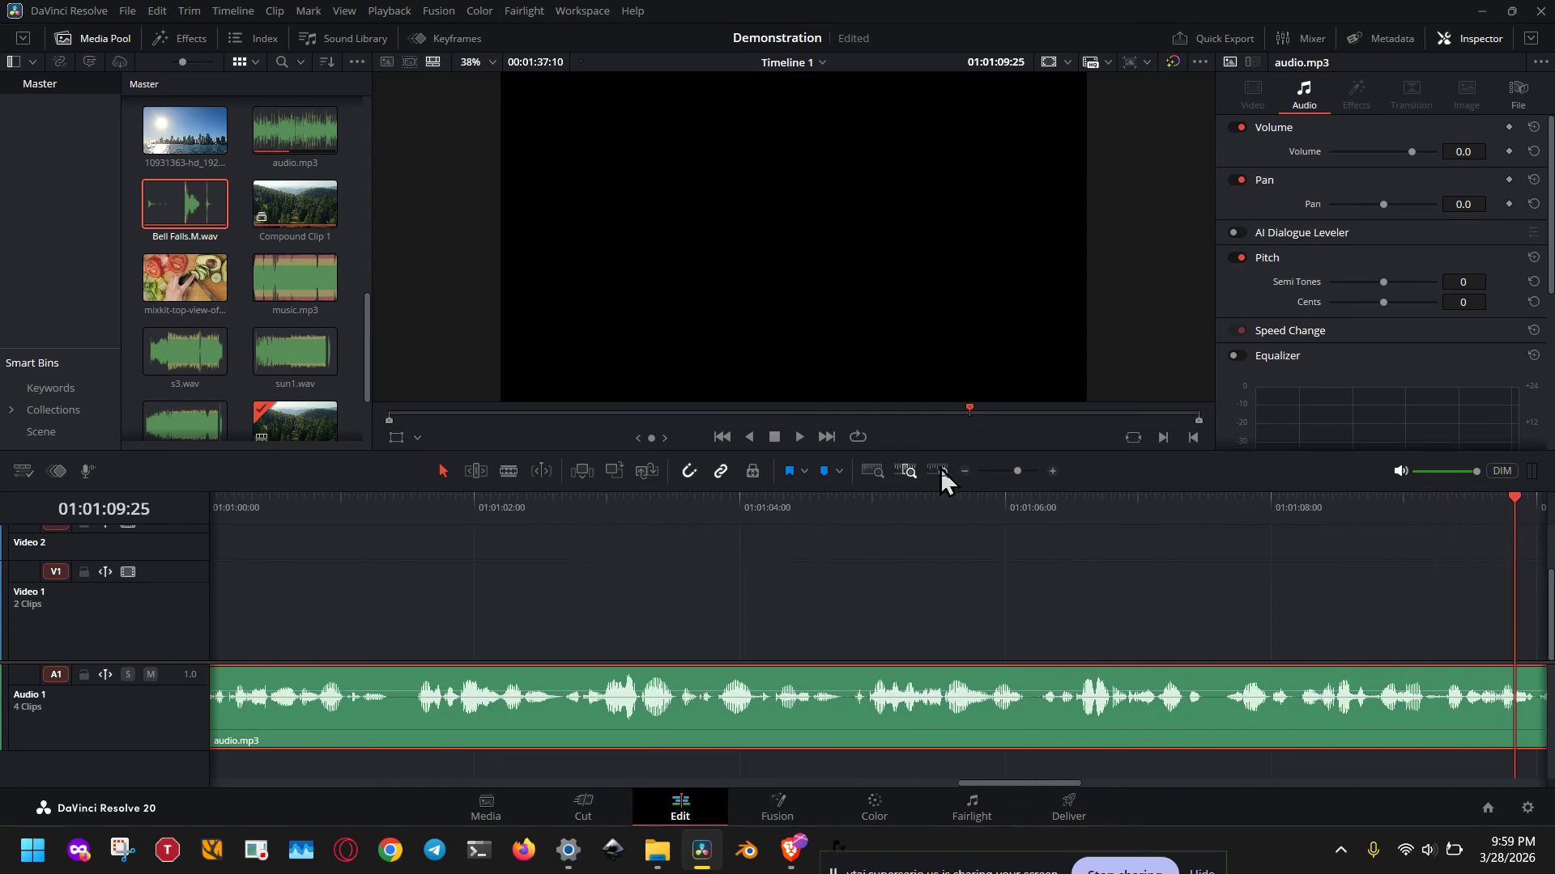
{"action": "left_click", "coordinate": [1009, 472]}
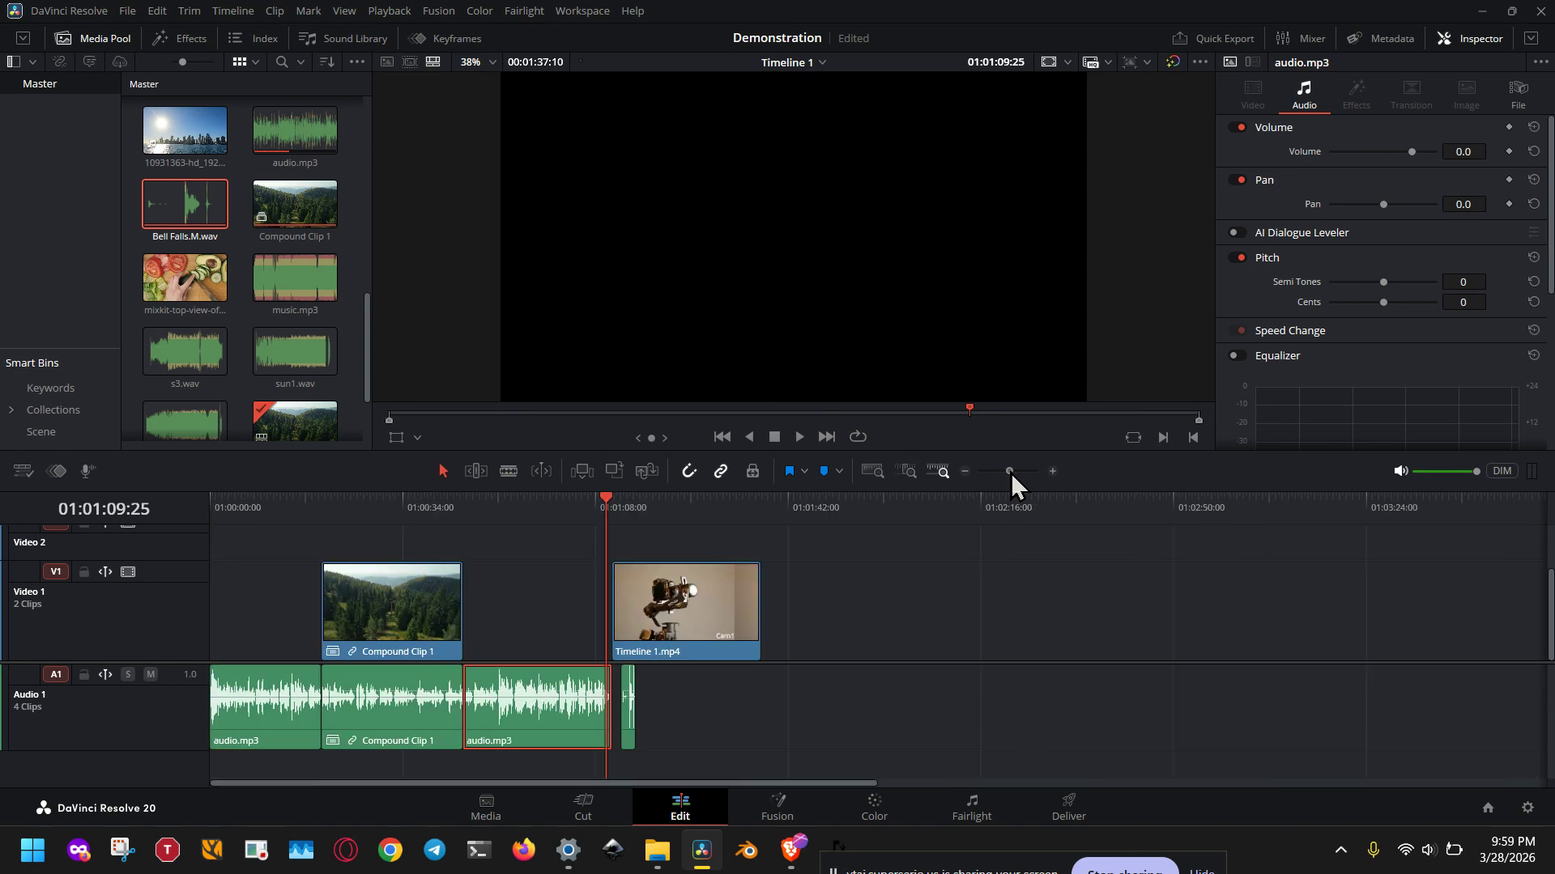
{"action": "left_click", "coordinate": [1052, 471]}
{"action": "left_click", "coordinate": [1052, 471]}
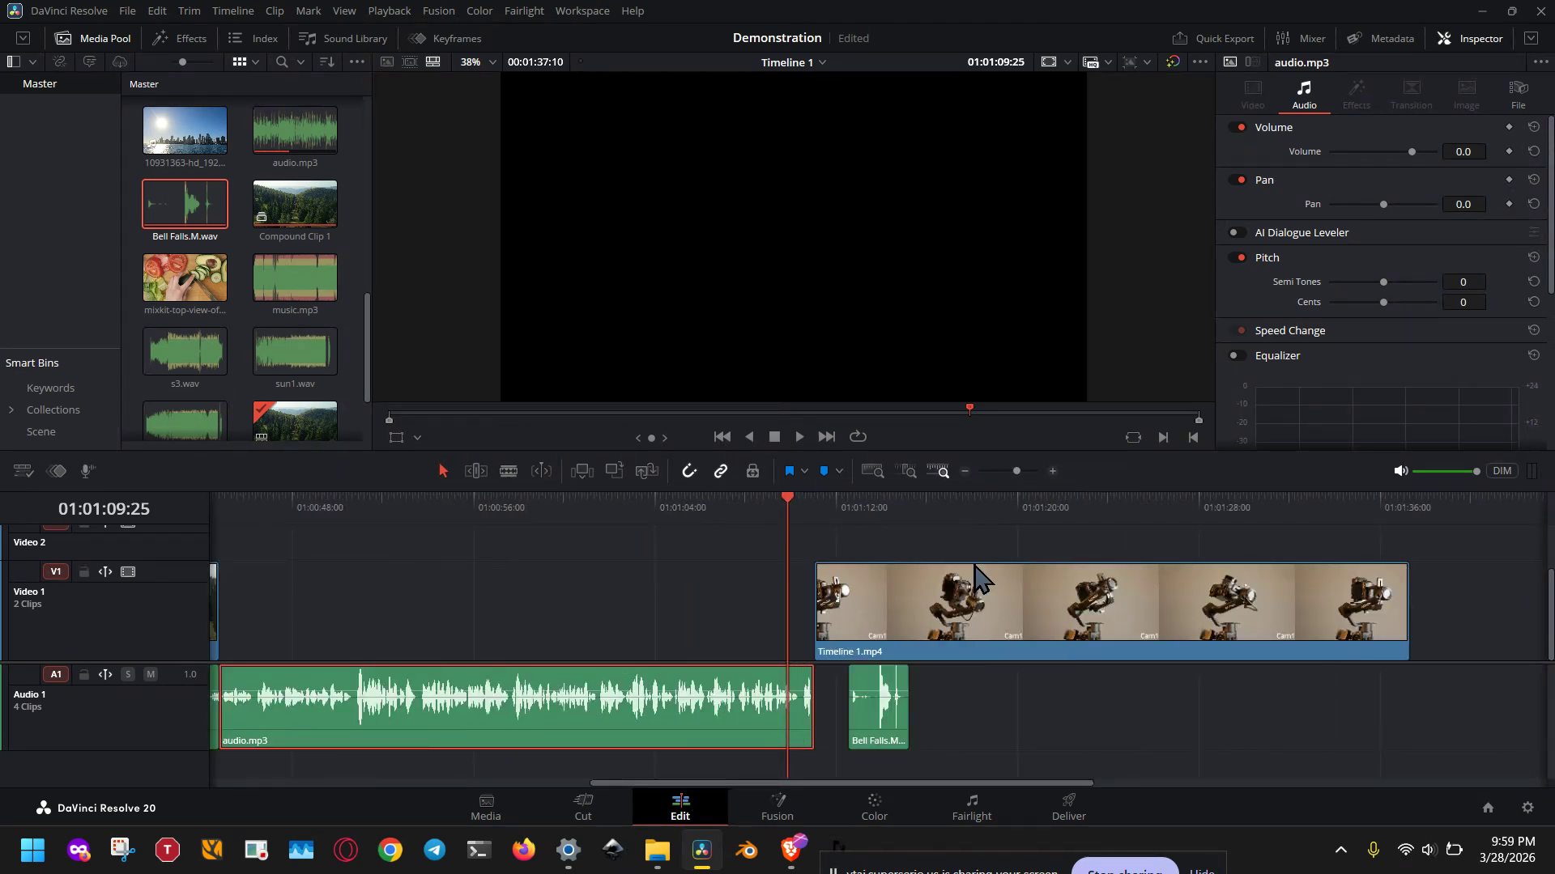
{"action": "left_click_drag", "start_coordinate": [934, 784], "coordinate": [813, 811]}
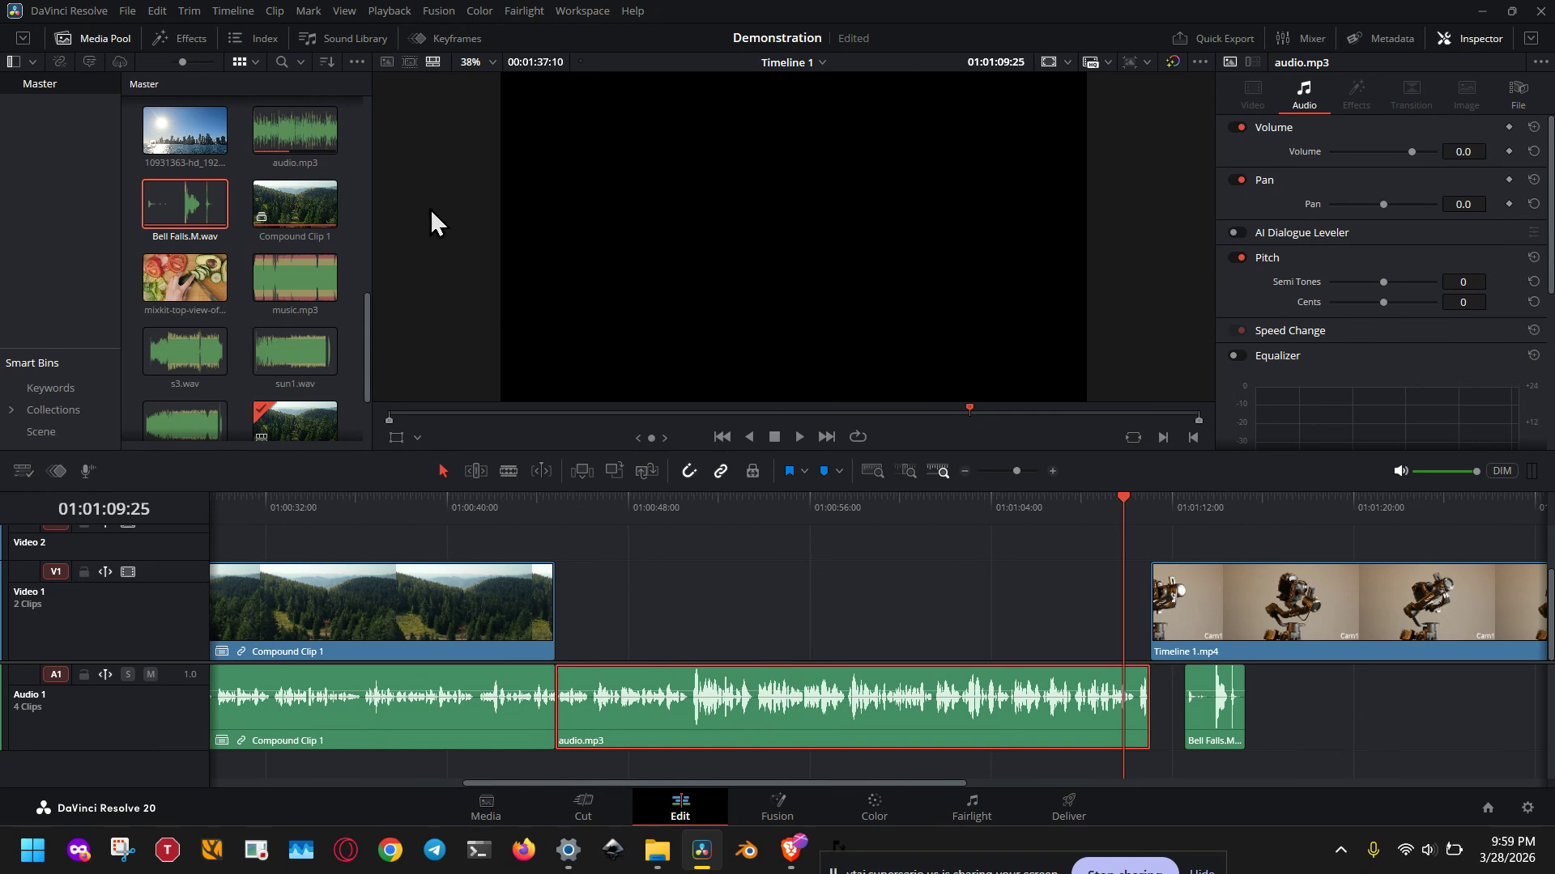
Step: Start Ripple Delete Silence on the selected audio.mp3 clip, trying a -12.8 dB threshold and a minimum to strip of 14 frames
{"action": "left_click", "coordinate": [273, 11]}
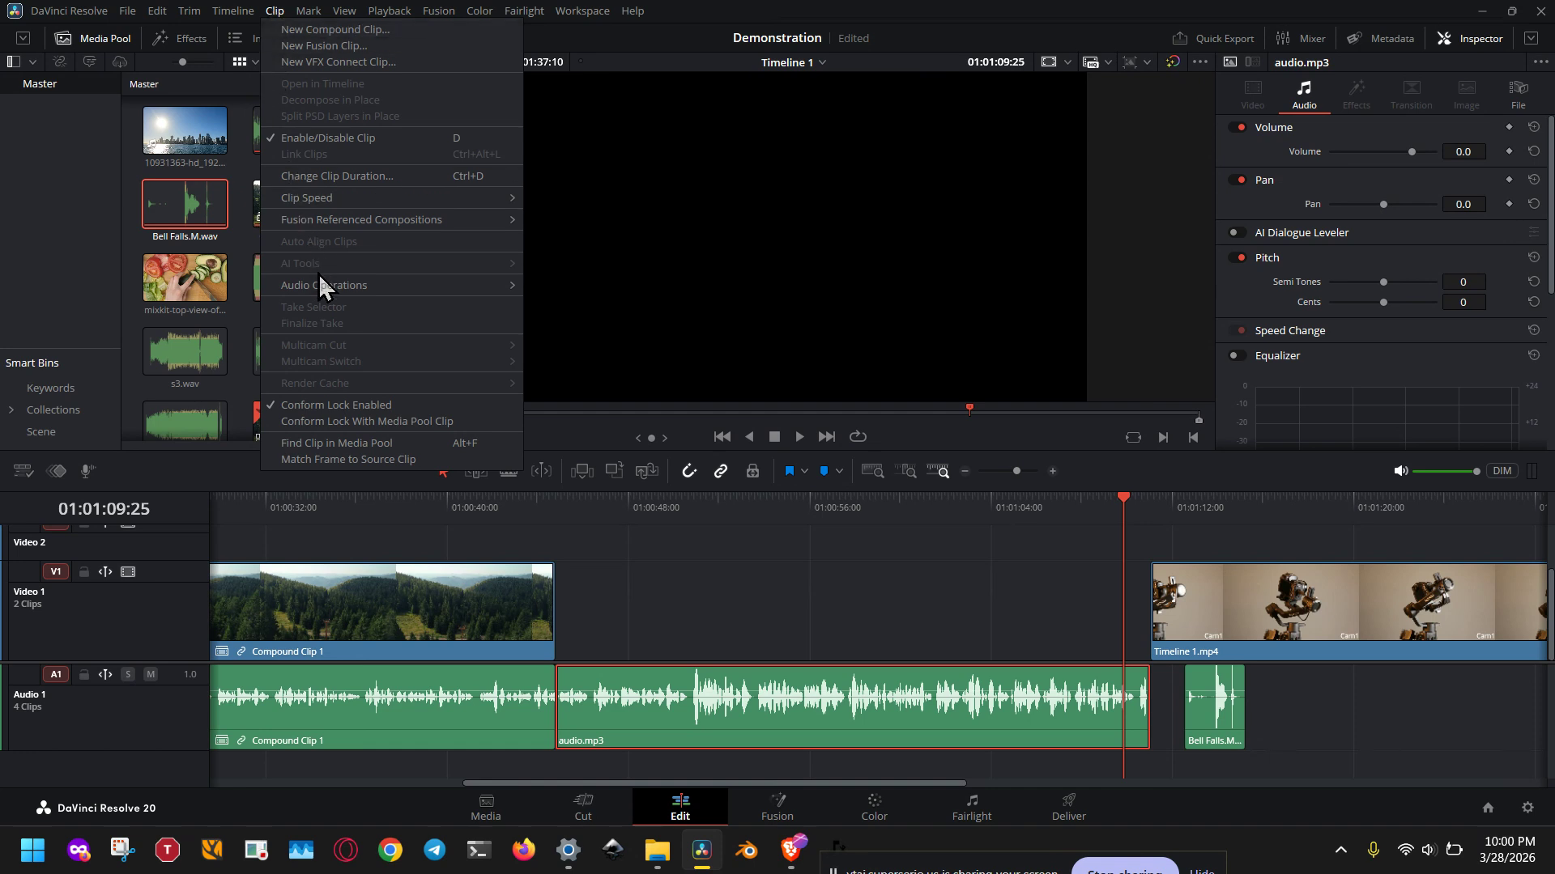
{"action": "mouse_move", "coordinate": [322, 287]}
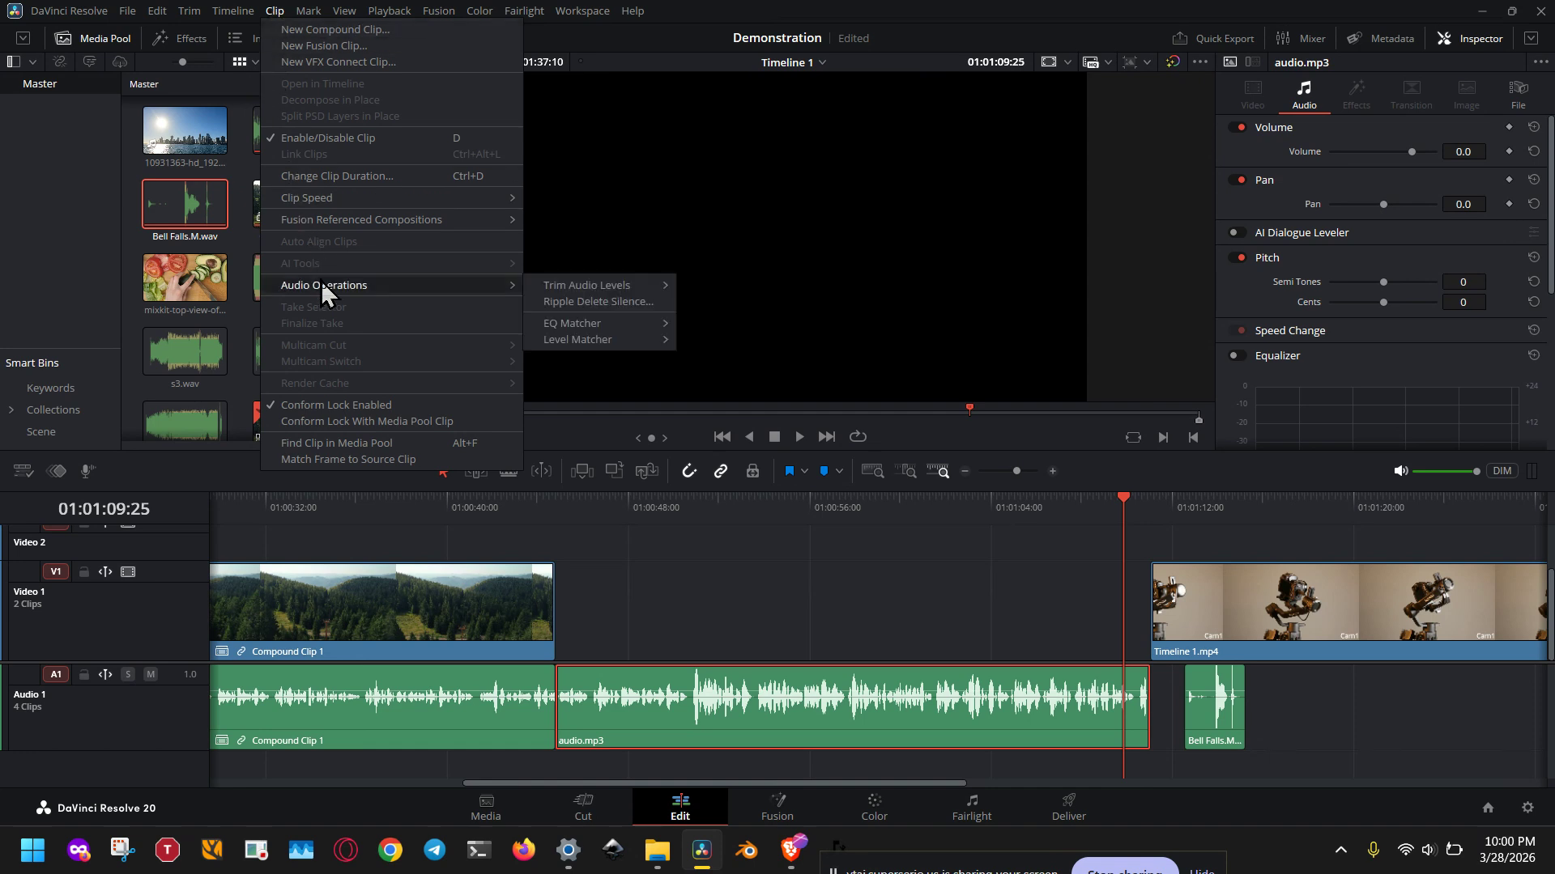
{"action": "left_click", "coordinate": [620, 303]}
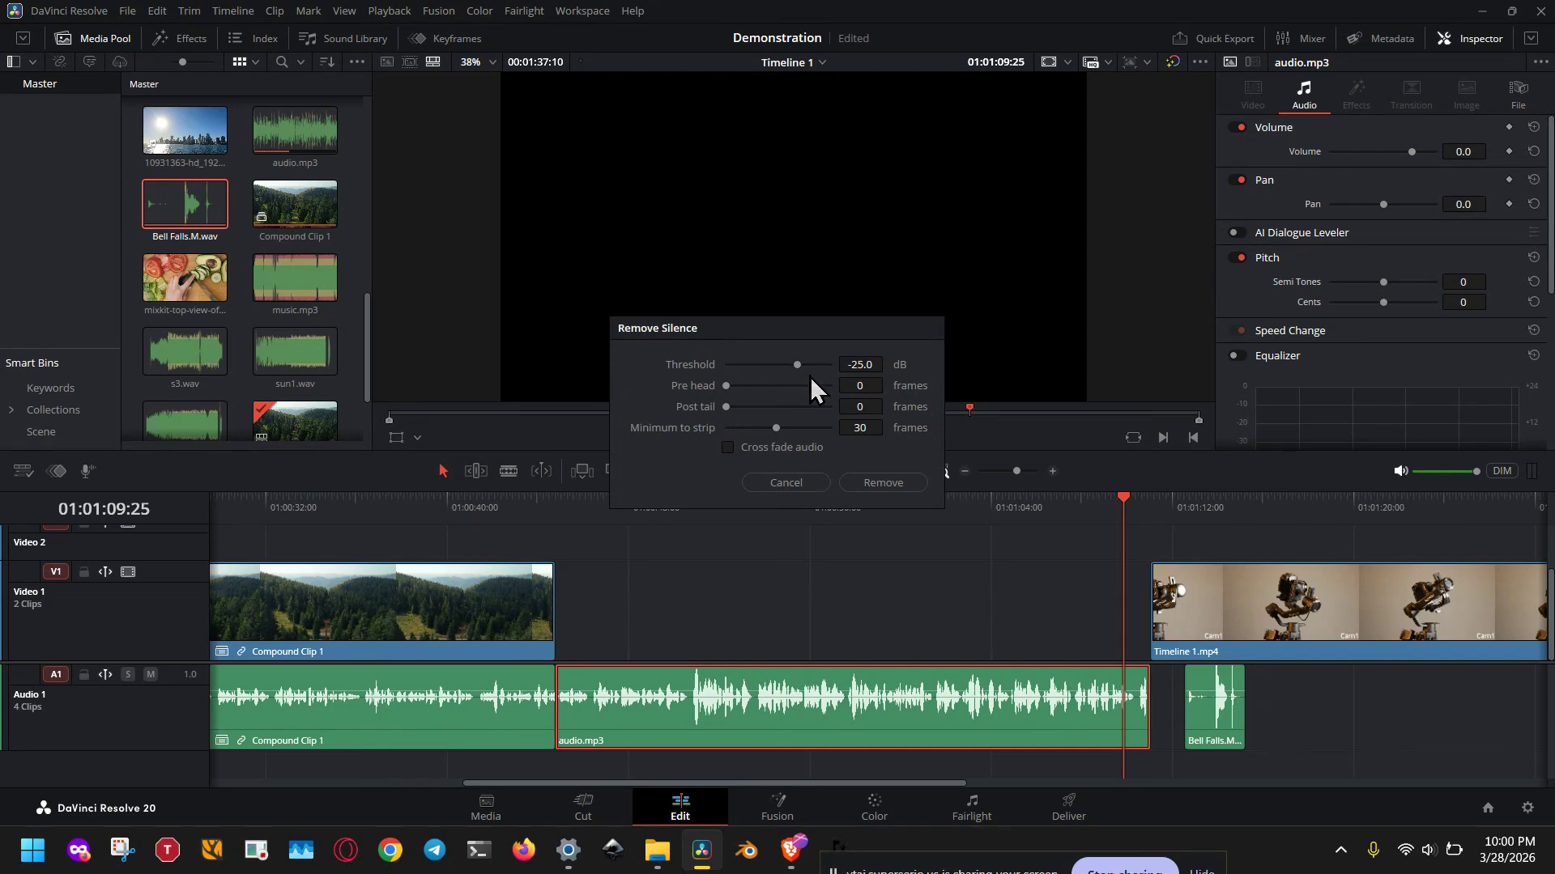
{"action": "mouse_move", "coordinate": [800, 367]}
{"action": "left_mouse_down"}
{"action": "mouse_move", "coordinate": [750, 367]}
{"action": "mouse_move", "coordinate": [809, 357]}
{"action": "left_mouse_up"}
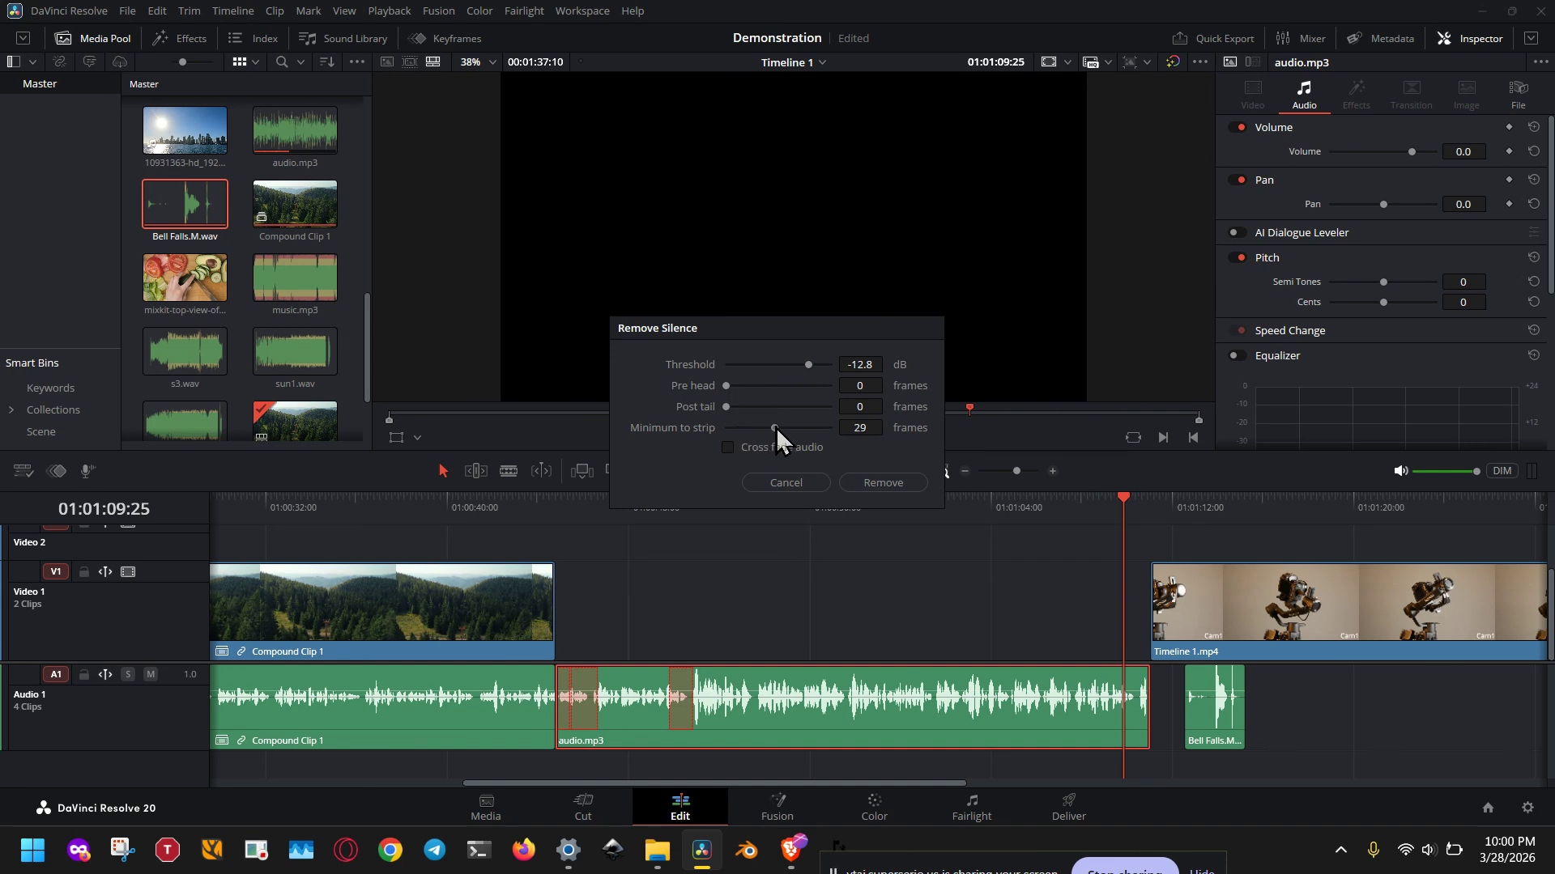
{"action": "left_click_drag", "start_coordinate": [776, 426], "coordinate": [749, 426]}
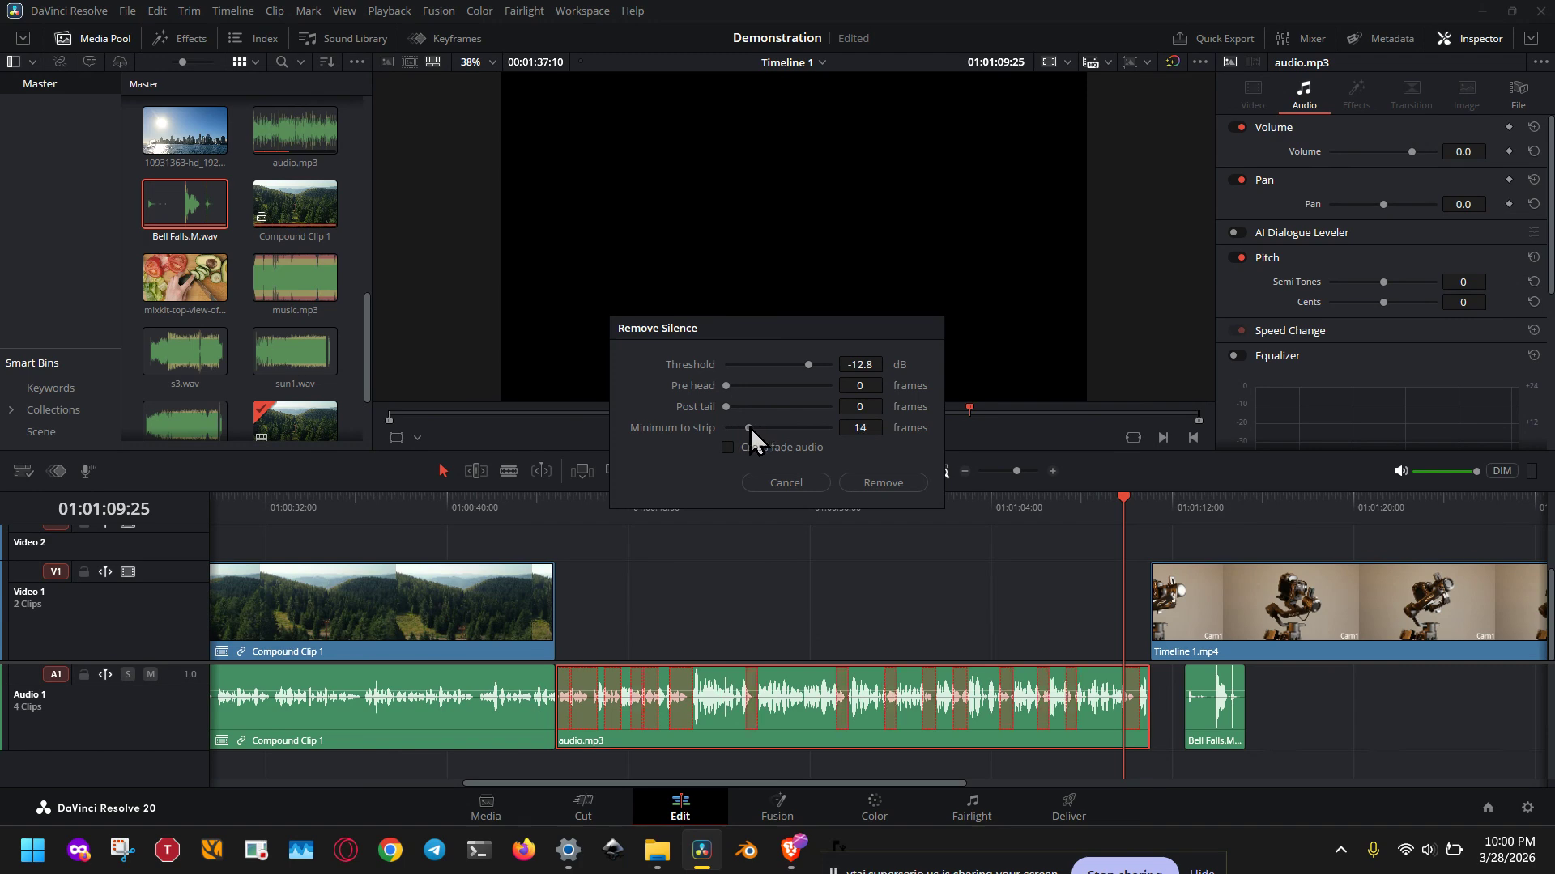
Step: Remove the clip's silent parts with a -20.4 dB threshold, a minimum to strip of 10 frames and cross-faded audio
{"action": "left_click", "coordinate": [789, 365]}
{"action": "left_click_drag", "start_coordinate": [790, 366], "coordinate": [807, 365]}
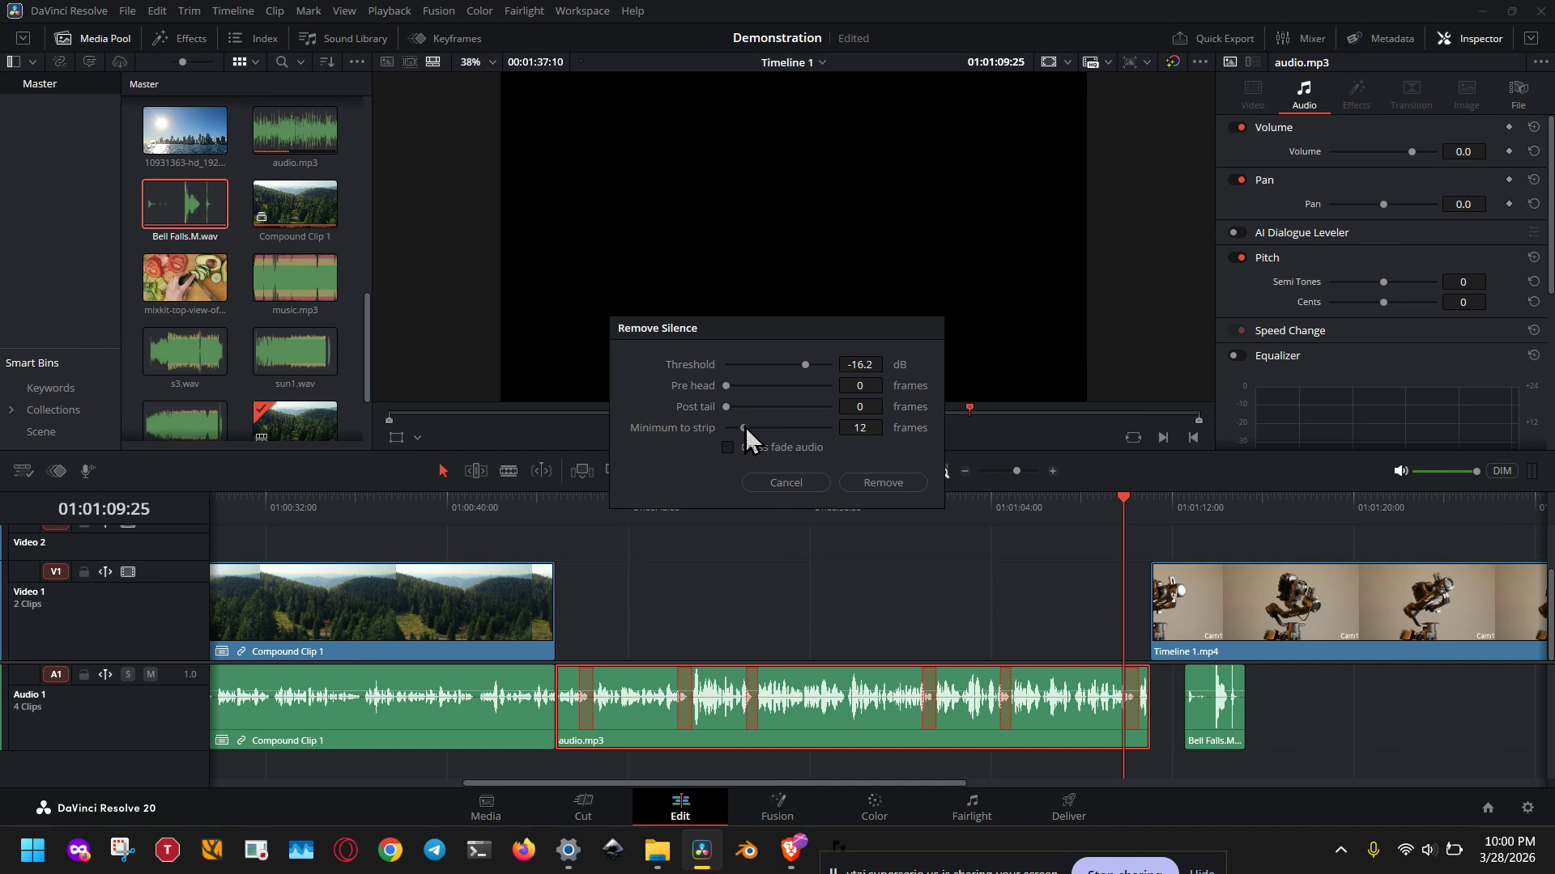
{"action": "left_click_drag", "start_coordinate": [745, 426], "coordinate": [751, 425]}
{"action": "mouse_move", "coordinate": [806, 364]}
{"action": "left_mouse_down"}
{"action": "mouse_move", "coordinate": [819, 364]}
{"action": "mouse_move", "coordinate": [804, 366]}
{"action": "left_mouse_up"}
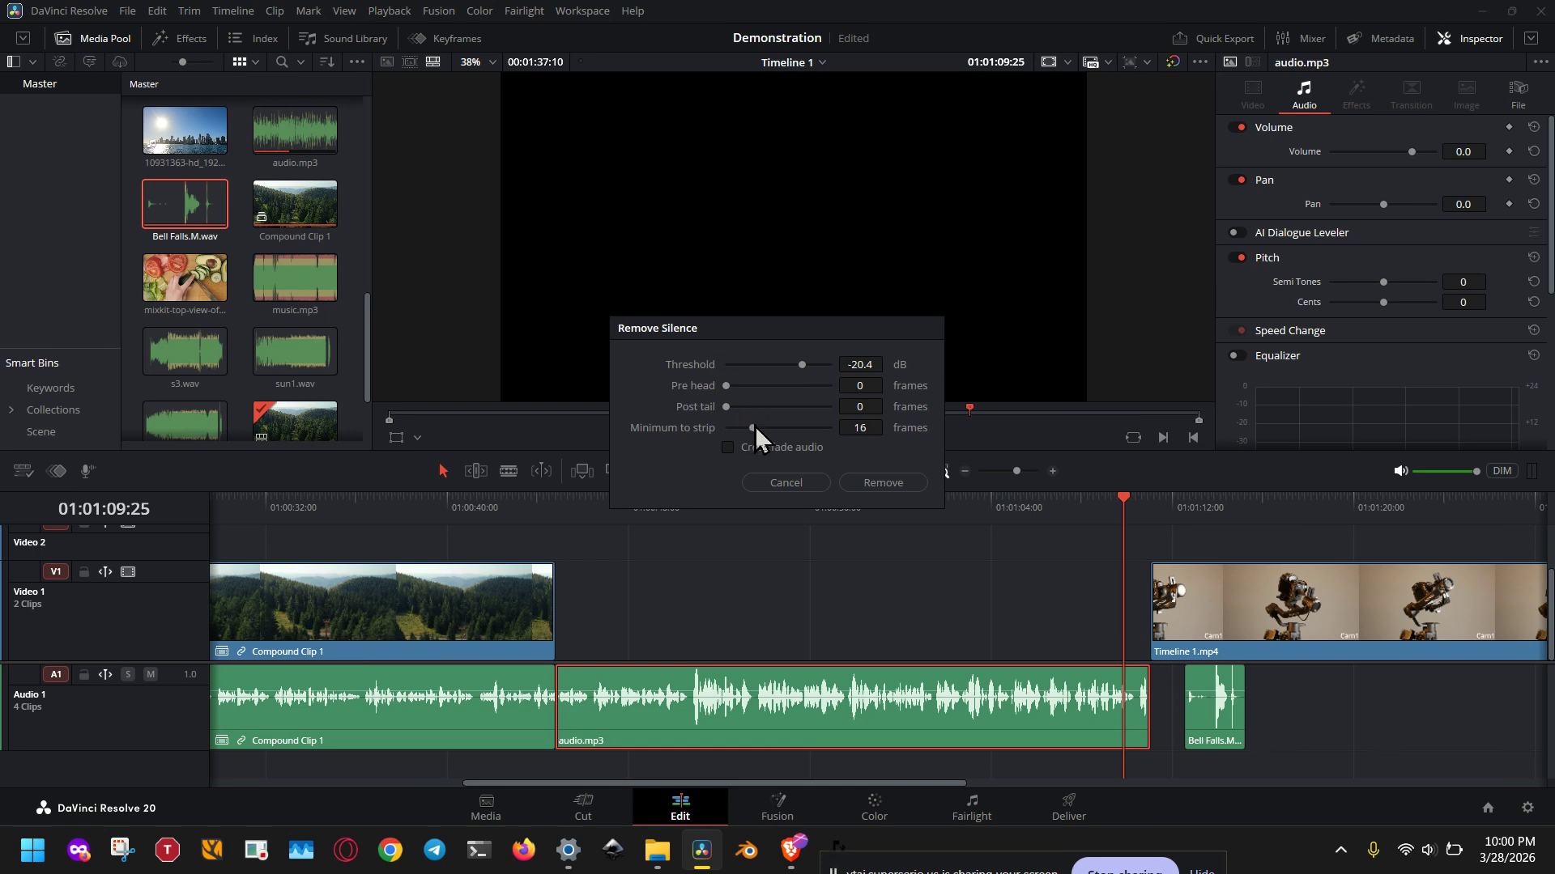
{"action": "left_click_drag", "start_coordinate": [751, 426], "coordinate": [742, 426]}
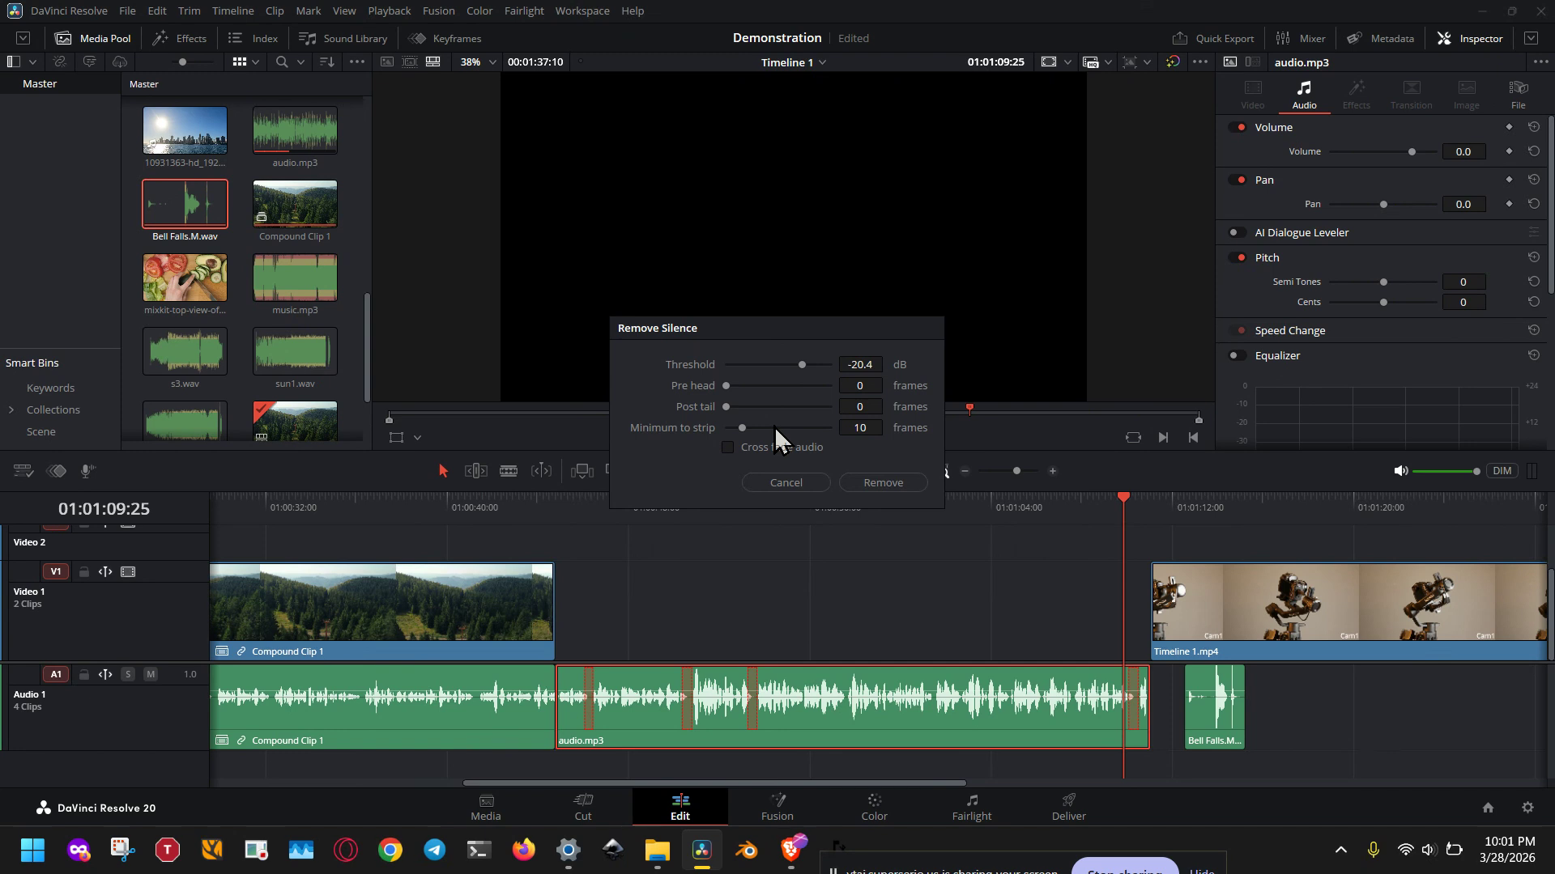
{"action": "left_click", "coordinate": [779, 447]}
{"action": "left_click", "coordinate": [916, 484]}
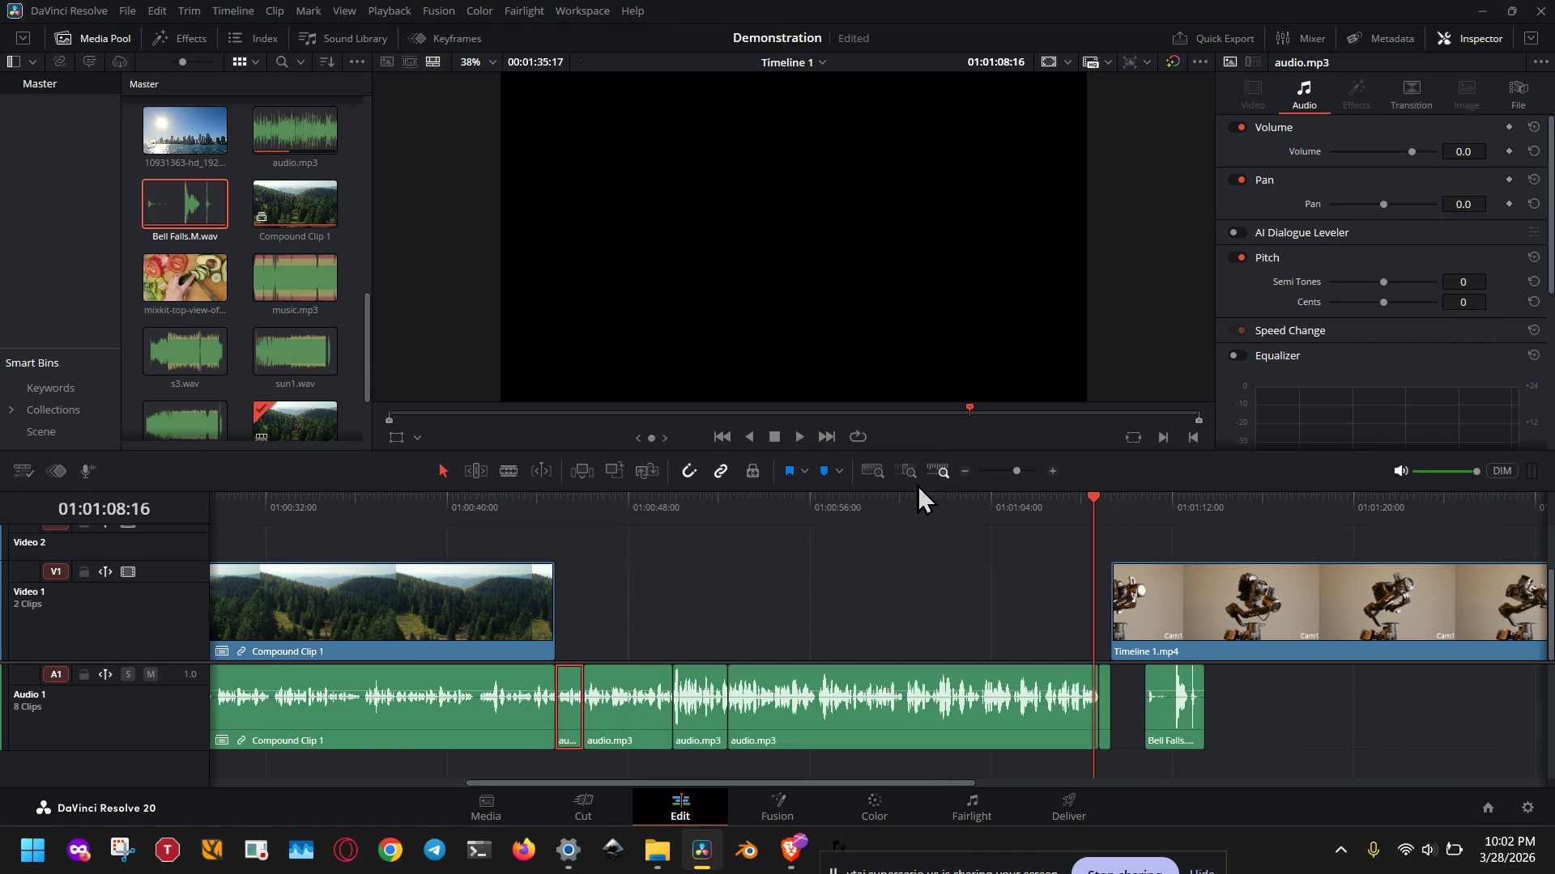
Step: Select all the split audio.mp3 segments on Audio 1 and scrub the playhead to 01:00:51:07 to review the cuts
{"action": "left_click", "coordinate": [583, 637]}
{"action": "left_click_drag", "start_coordinate": [575, 635], "coordinate": [1108, 732]}
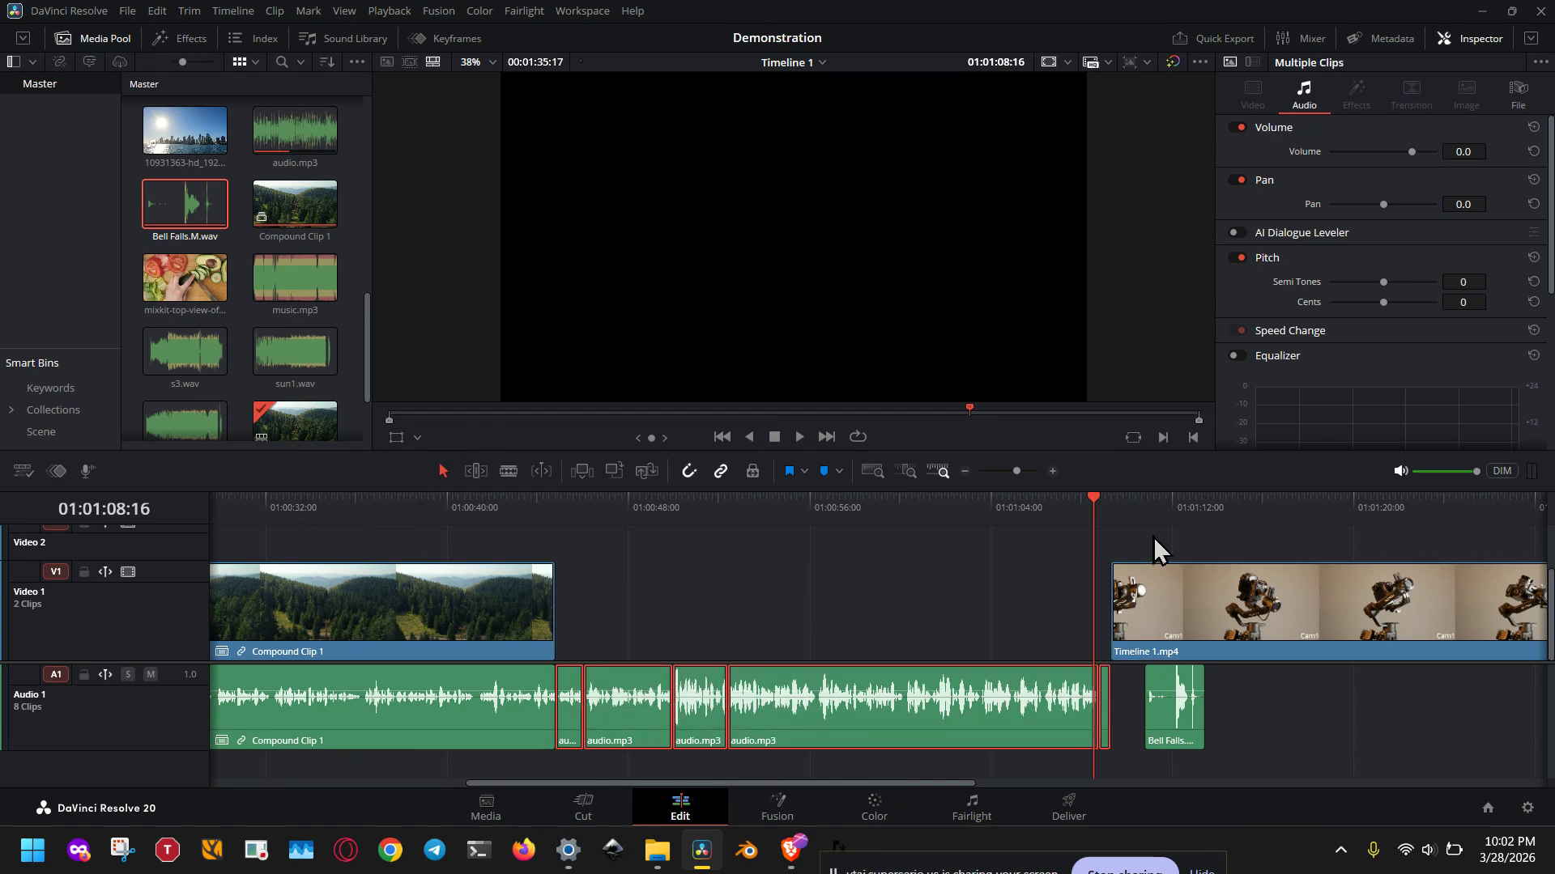
{"action": "left_click", "coordinate": [1177, 508]}
{"action": "left_click", "coordinate": [999, 603]}
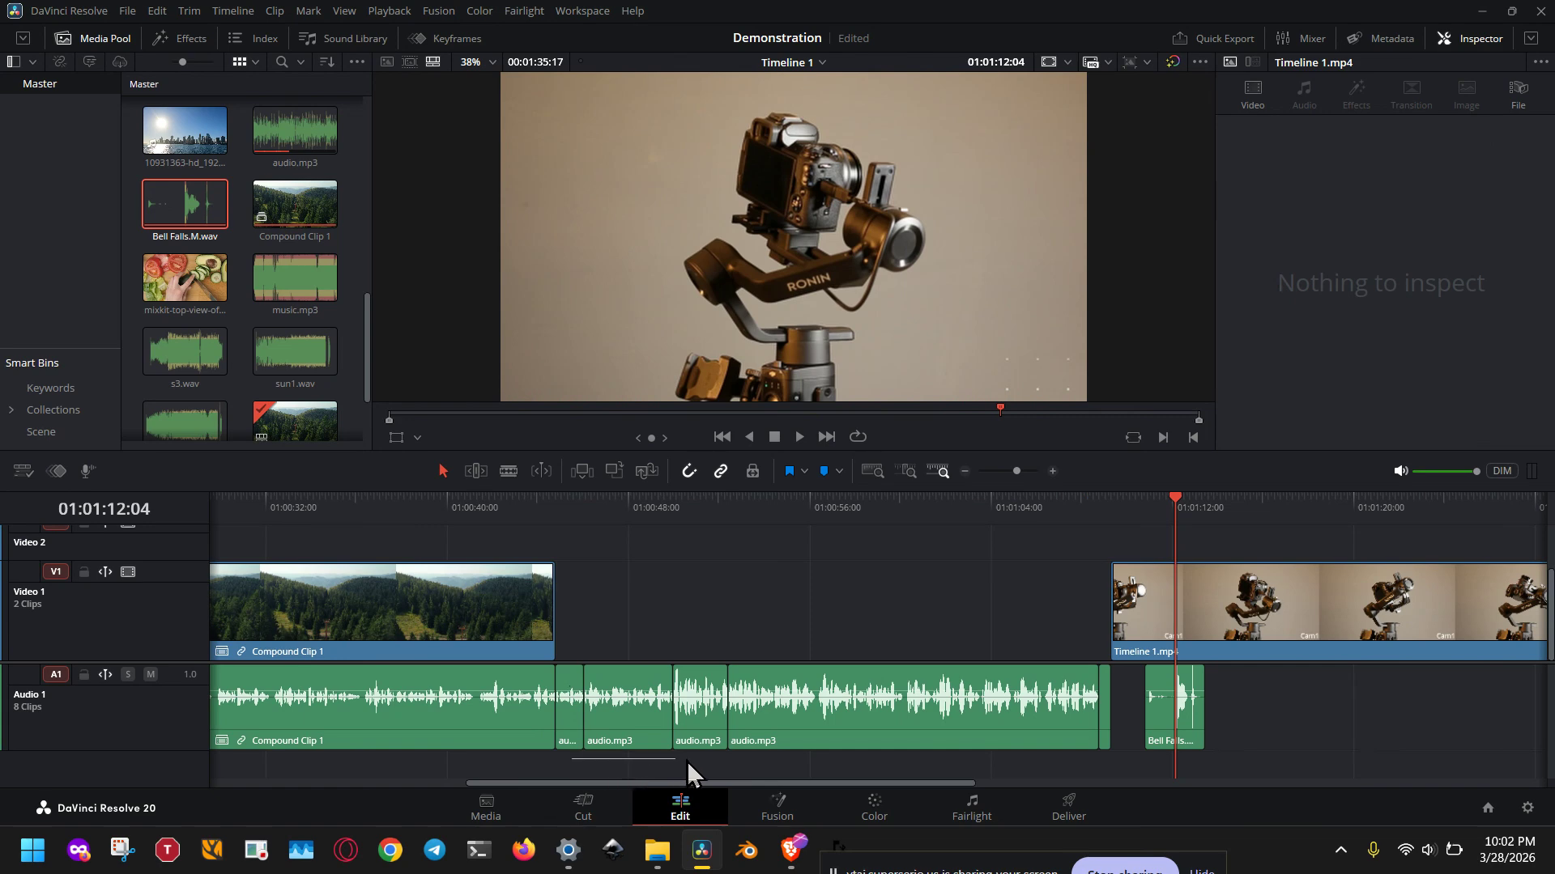
{"action": "left_click_drag", "start_coordinate": [687, 760], "coordinate": [1121, 730]}
{"action": "left_click_drag", "start_coordinate": [955, 516], "coordinate": [703, 517]}
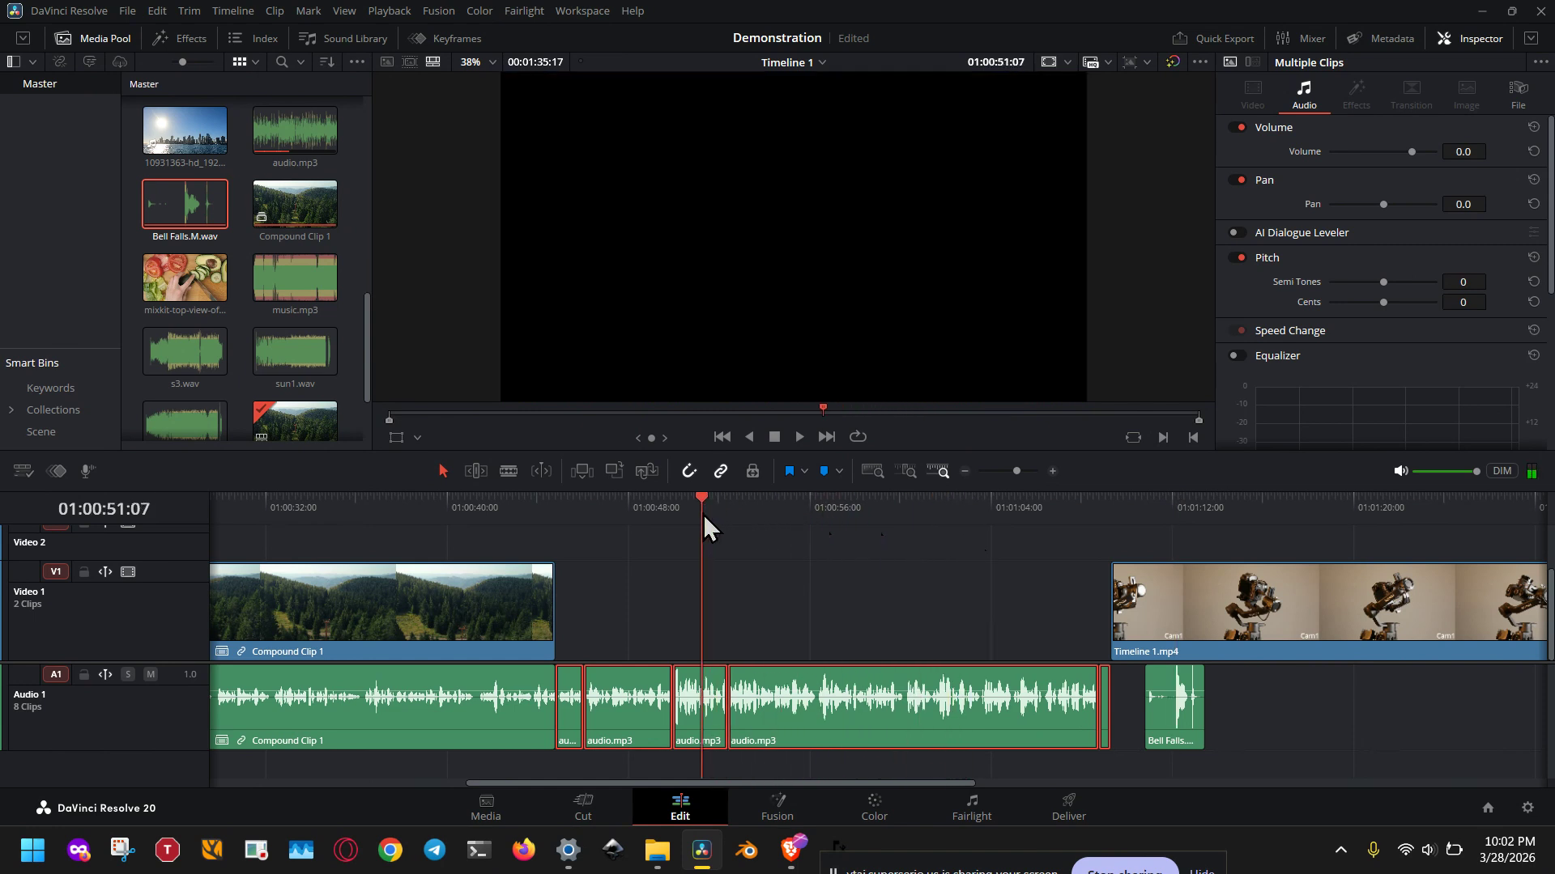